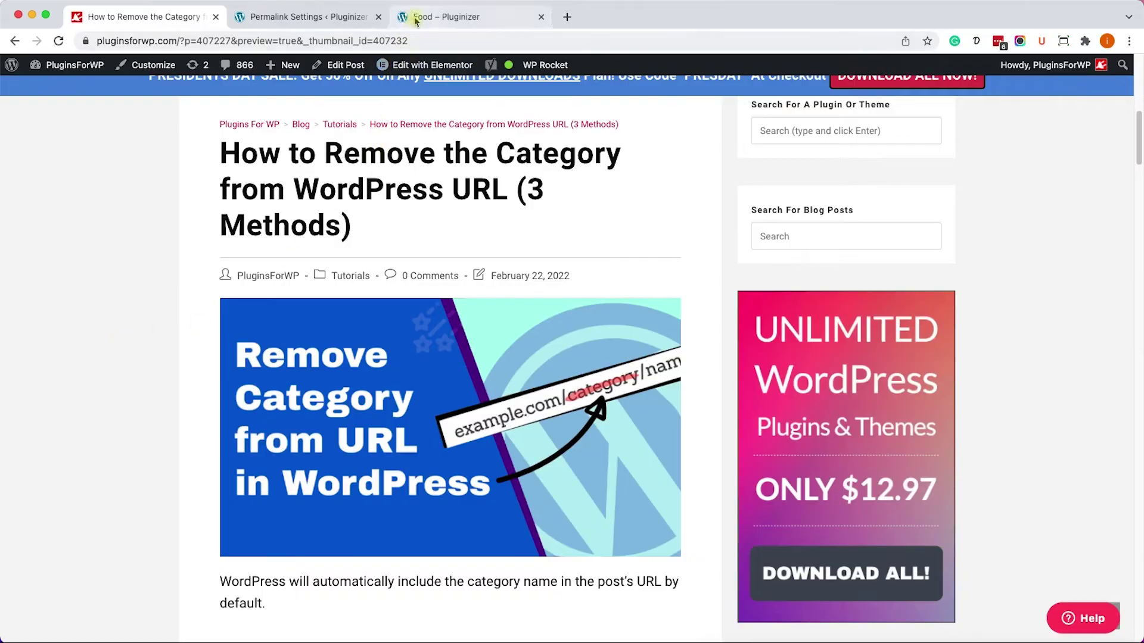
# Load the Food archive address with 'category' removed, which returns a 404
pyautogui.click(416, 16)
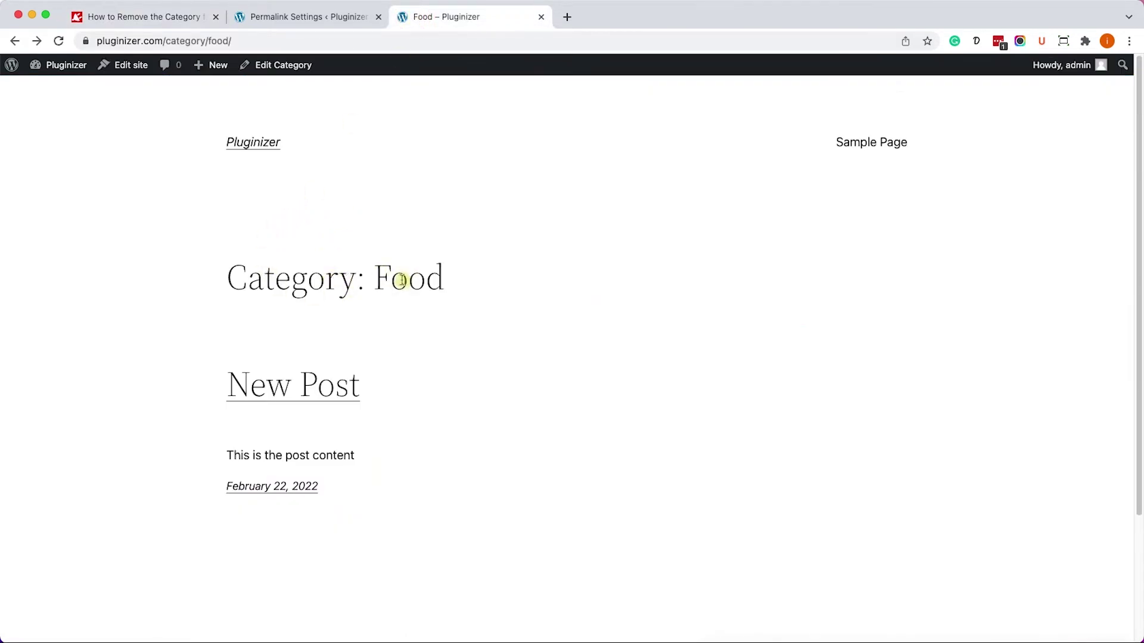
pyautogui.click(154, 41)
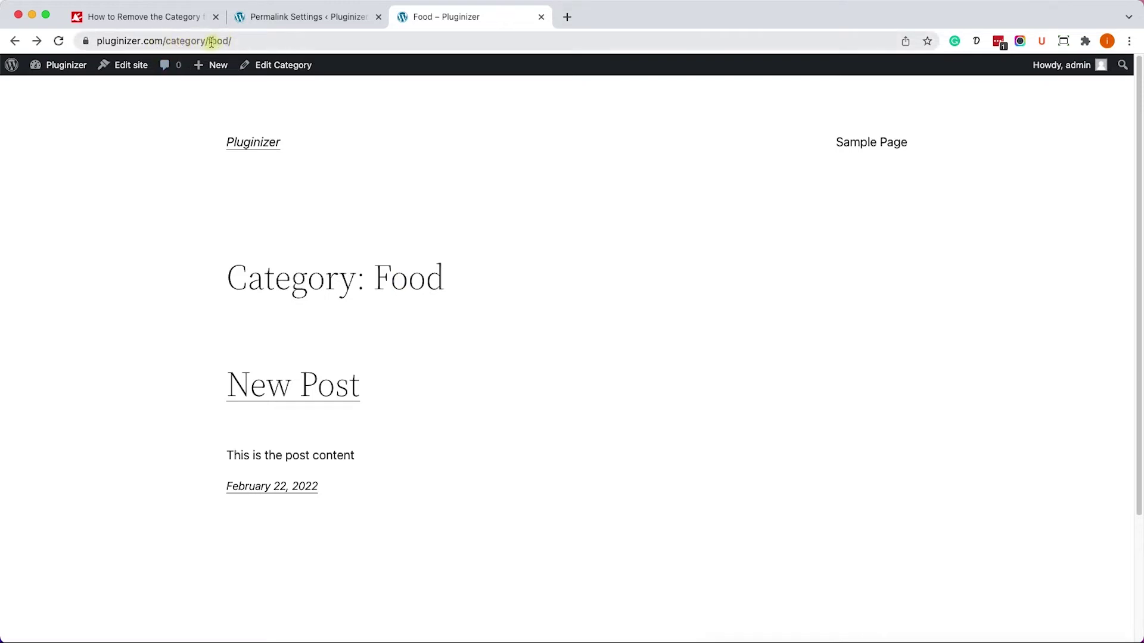
pyautogui.click(179, 42)
pyautogui.click(227, 42)
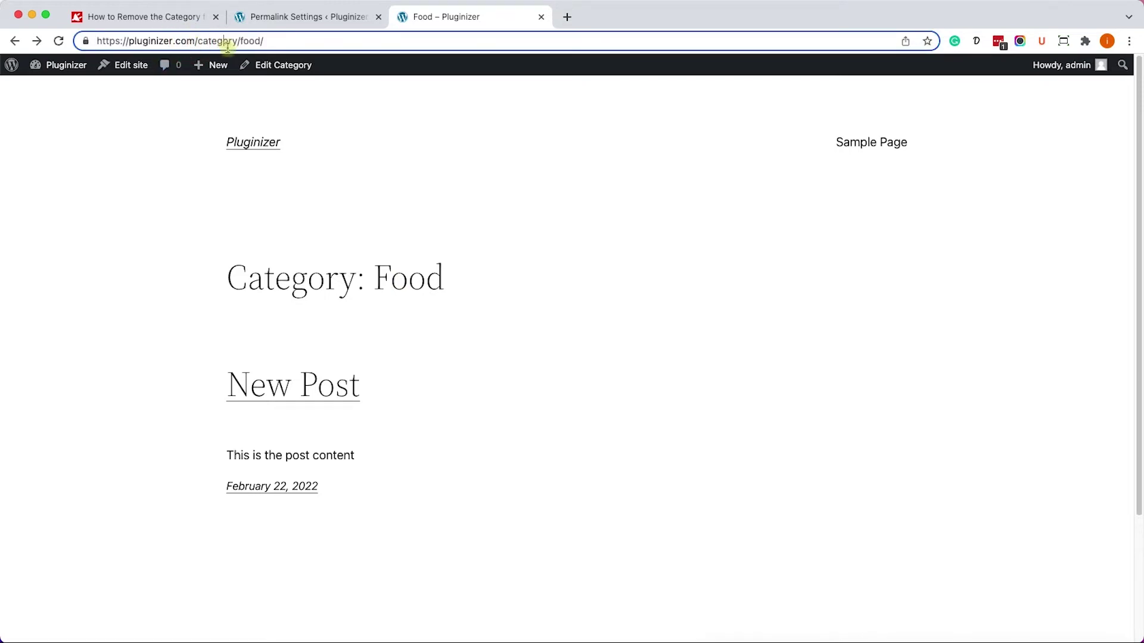
pyautogui.doubleClick(218, 41)
pyautogui.press('BackSpace')
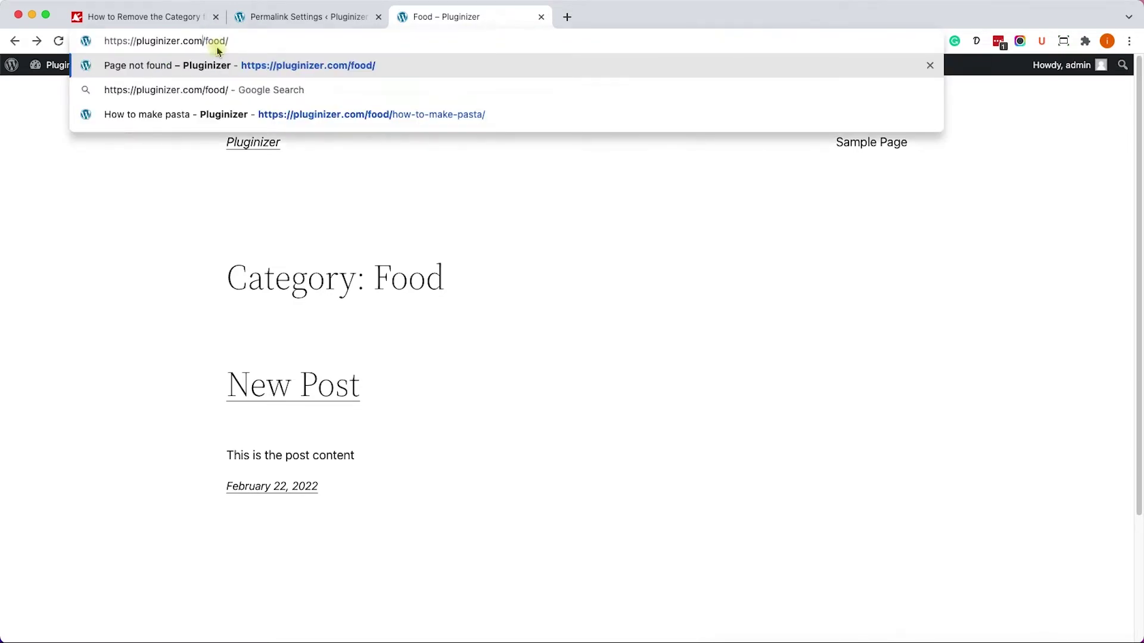
pyautogui.press('Return')
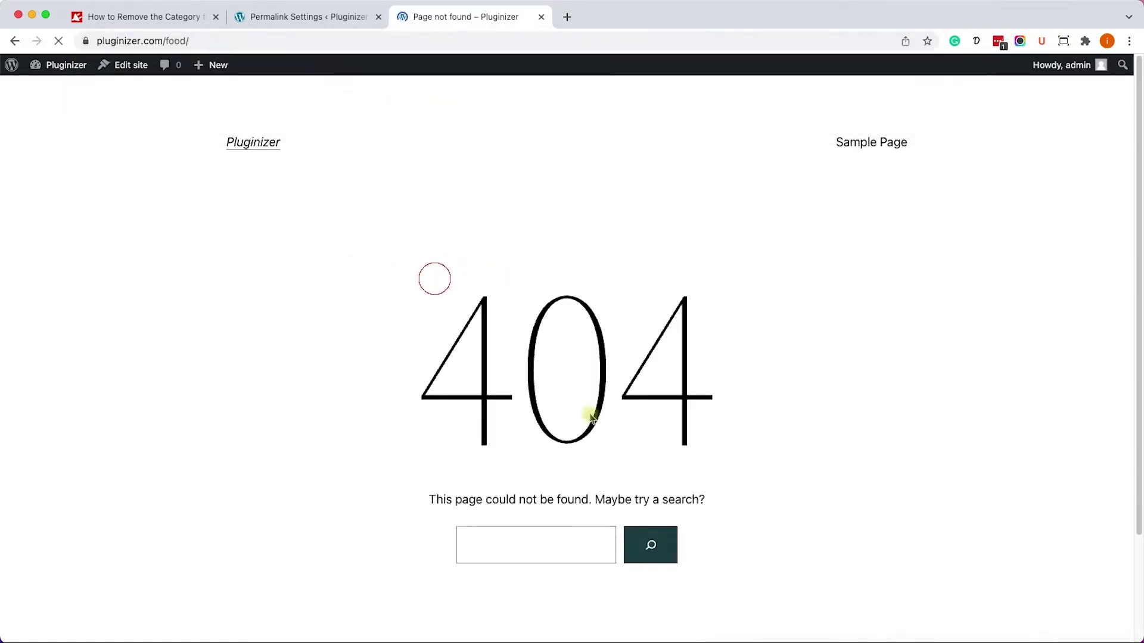
# Return to the Food archive and bring up the Permalink Settings page
pyautogui.doubleClick(435, 278)
pyautogui.click(243, 220)
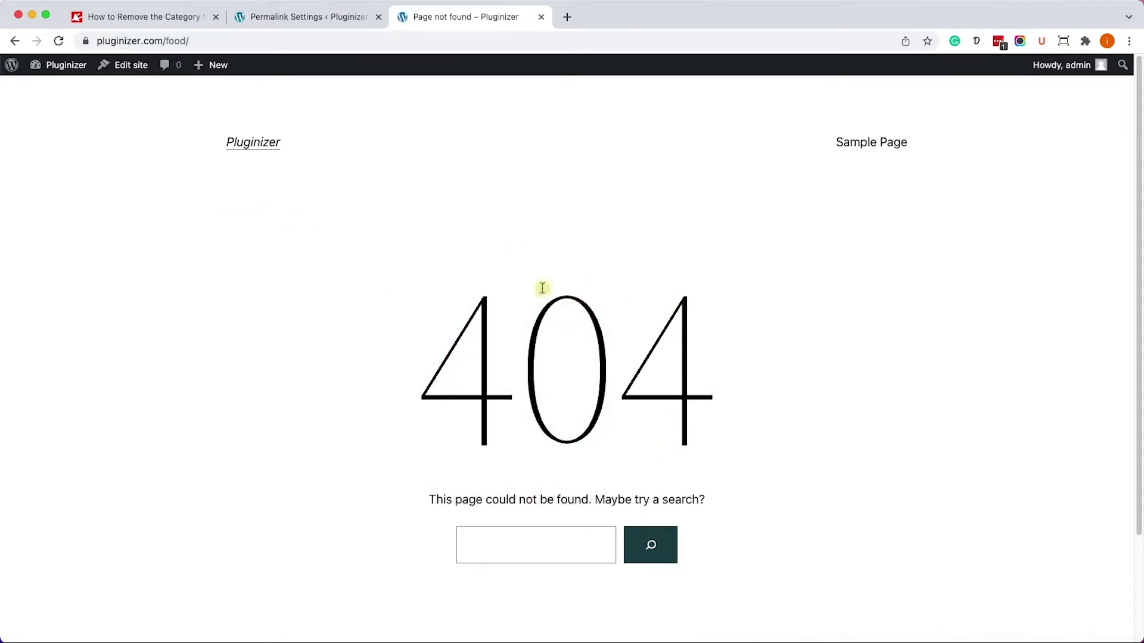
pyautogui.hotkey('alt', 'Left')
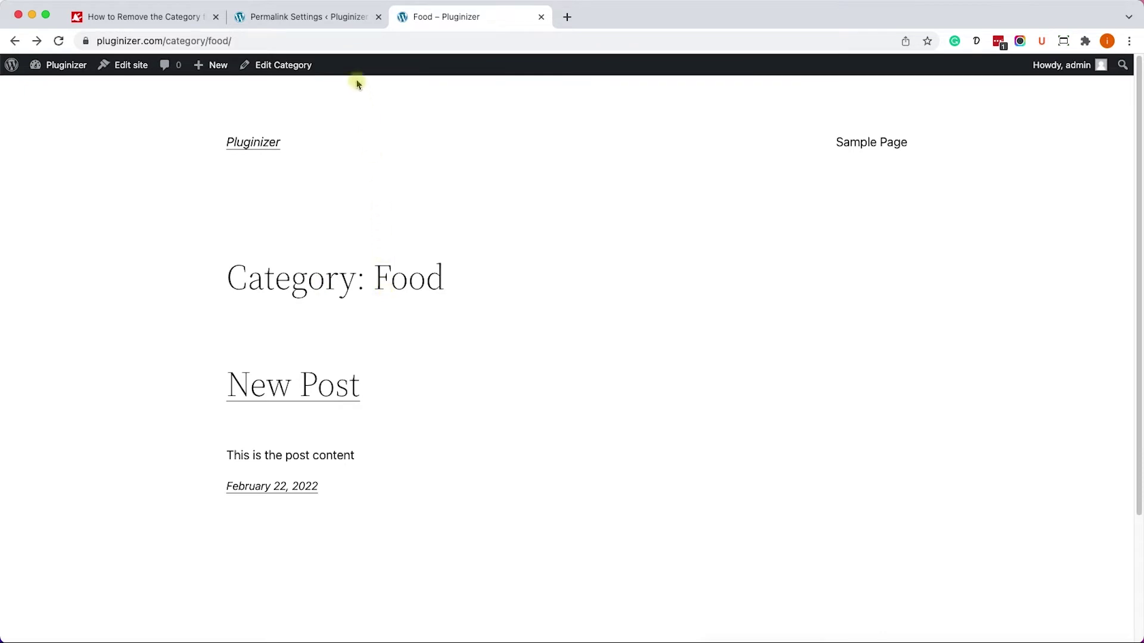
pyautogui.click(339, 17)
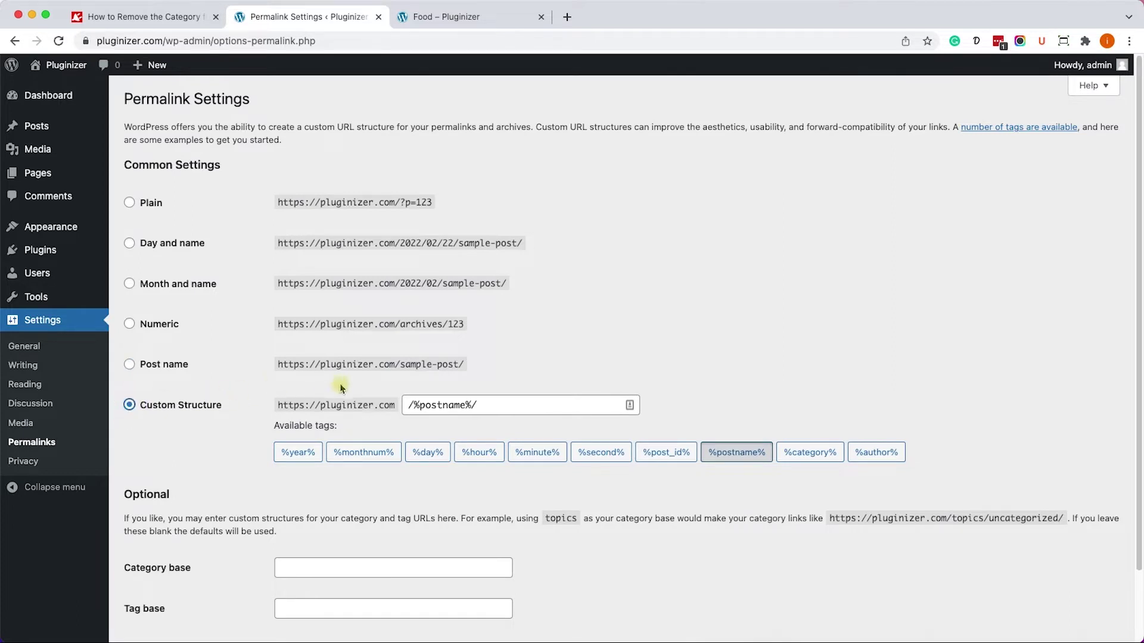
# Save a Custom Structure of /%category%/%postname%/ with '.' as the category base
pyautogui.click(406, 403)
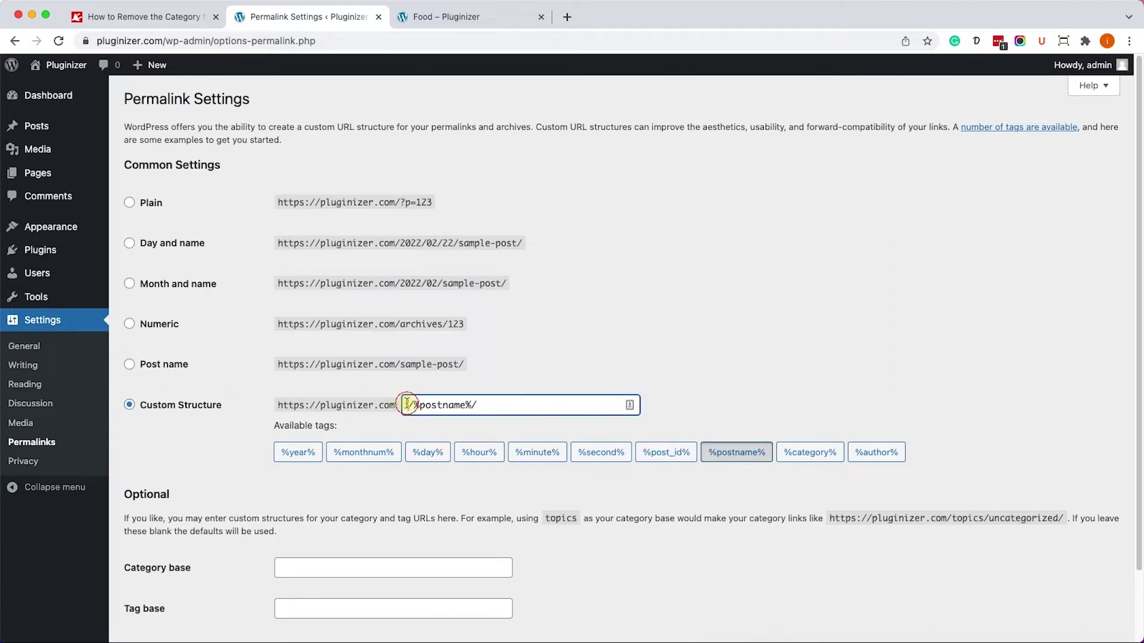
pyautogui.click(816, 457)
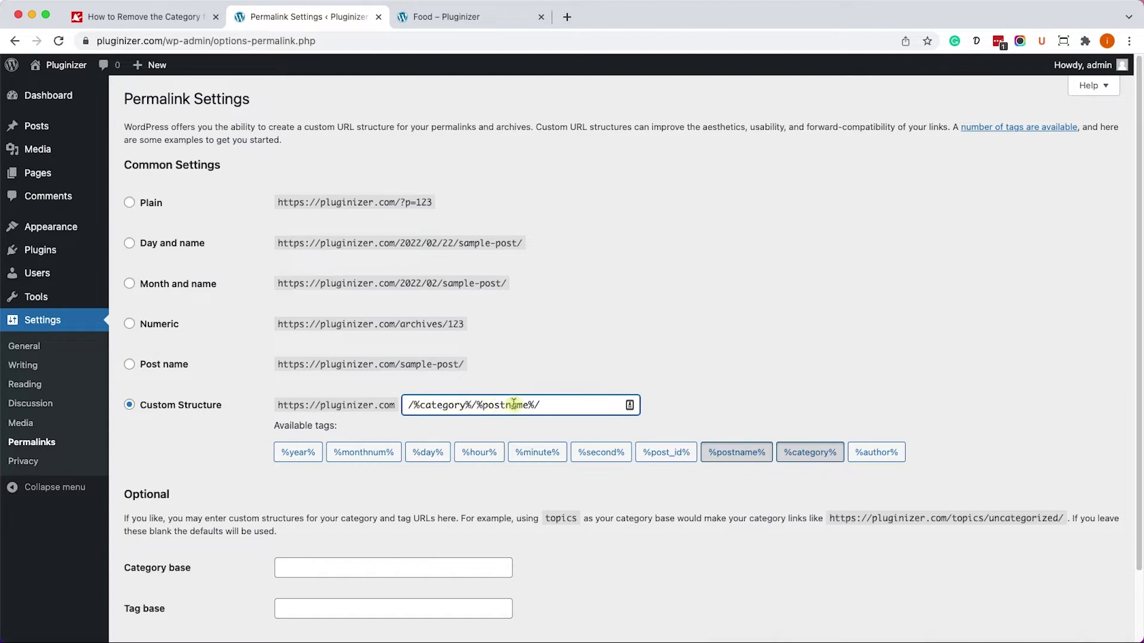
pyautogui.scroll(-3, 278, 436)
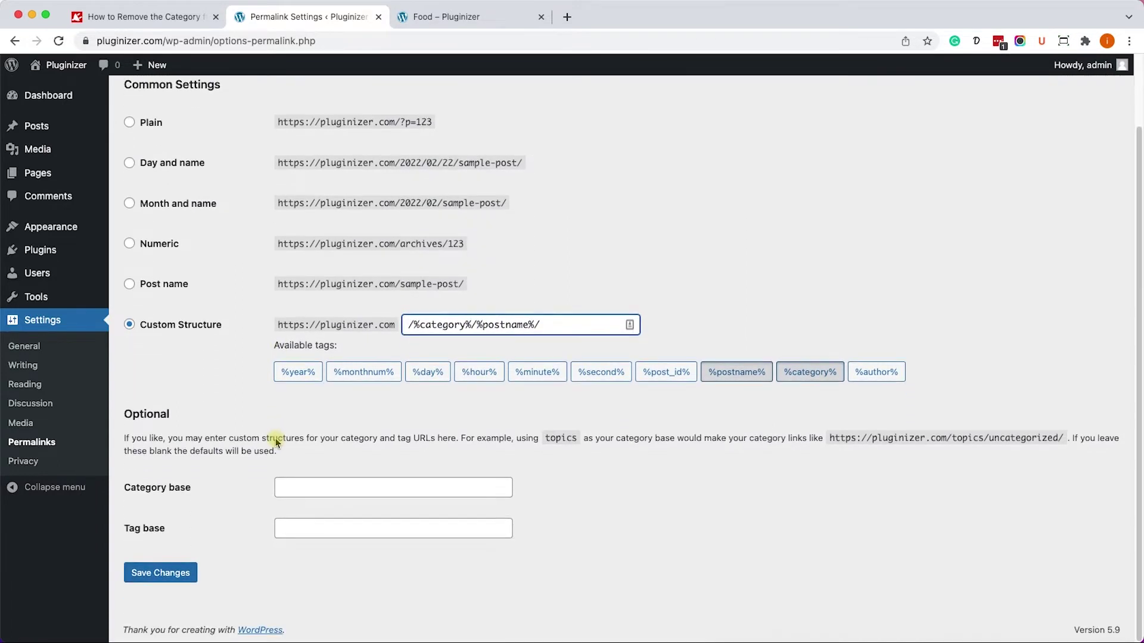
pyautogui.click(317, 487)
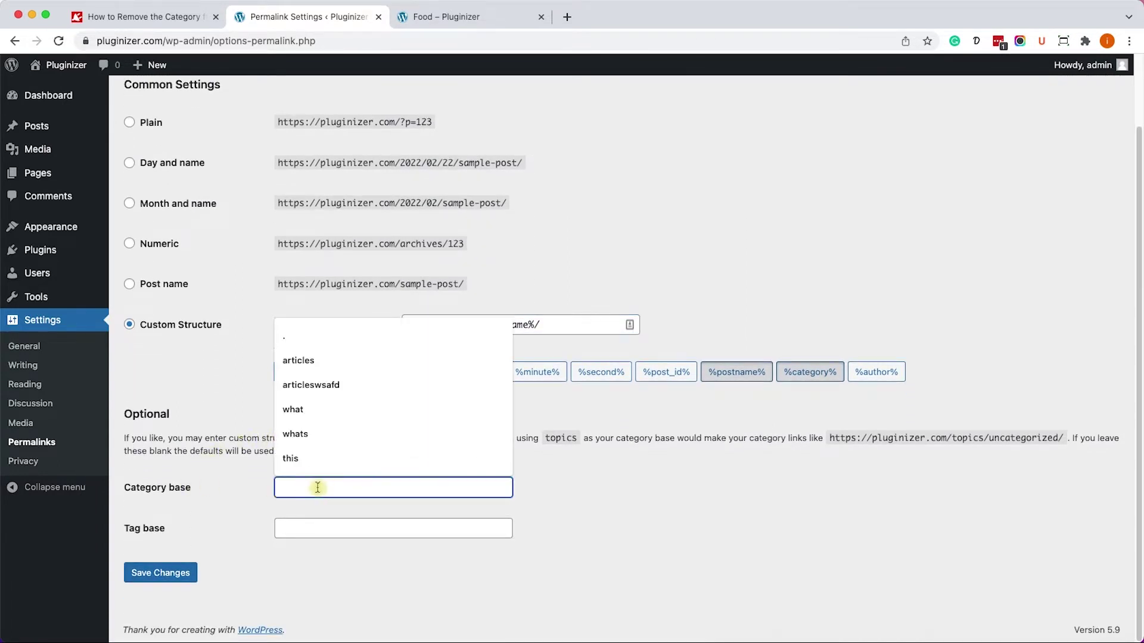
pyautogui.write('.')
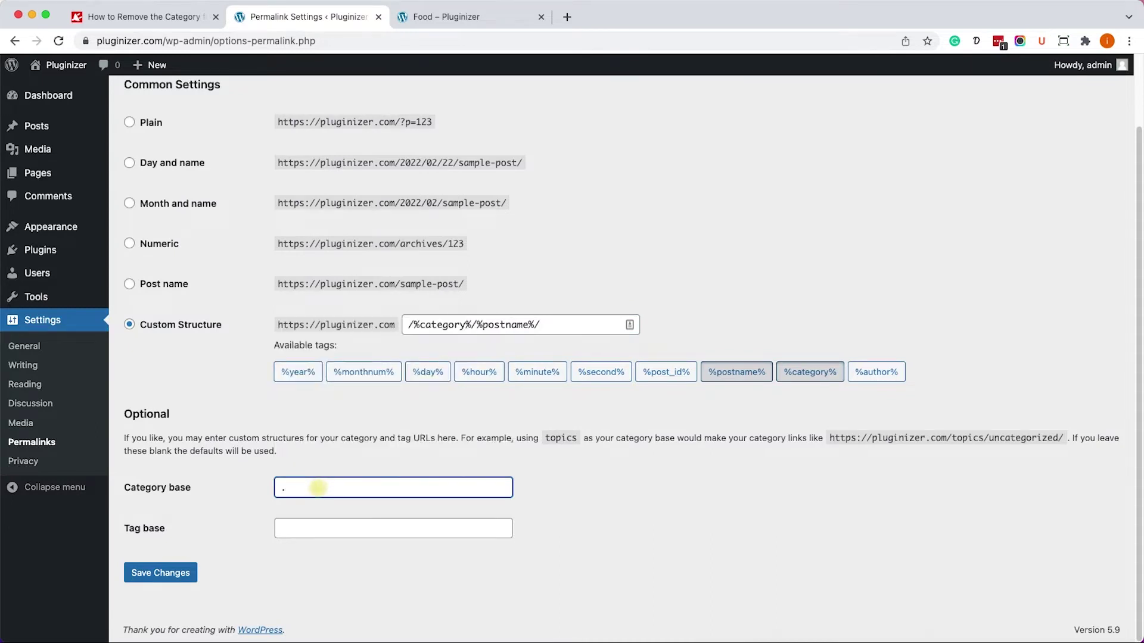
pyautogui.click(160, 573)
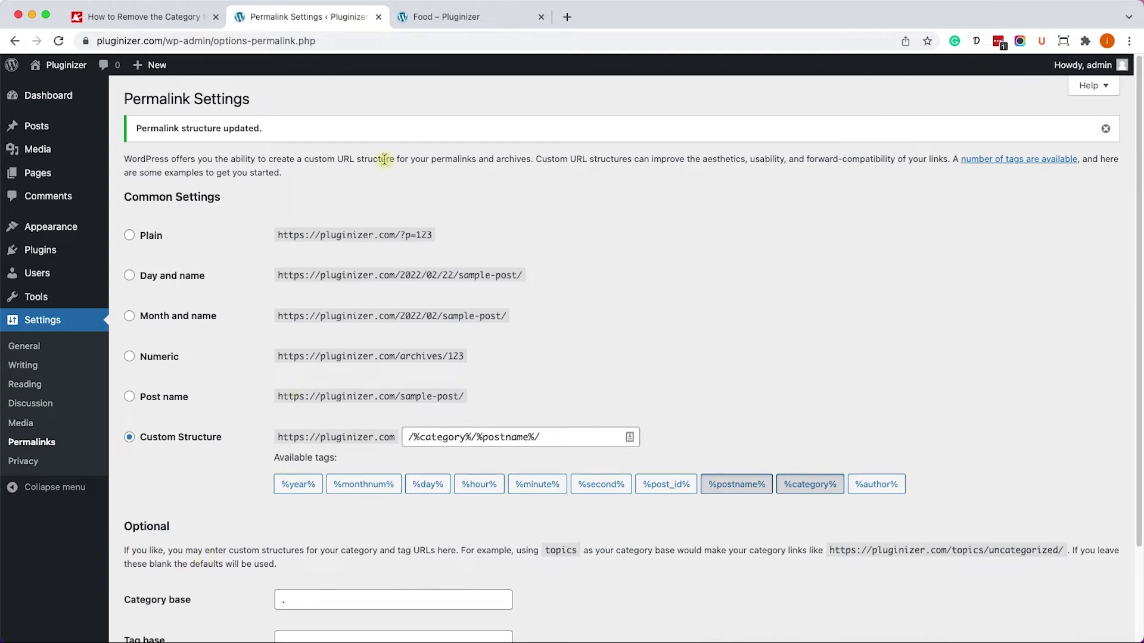
# Reload the Food archive, then open it at pluginizer.com/food/ without 'category'
pyautogui.click(438, 16)
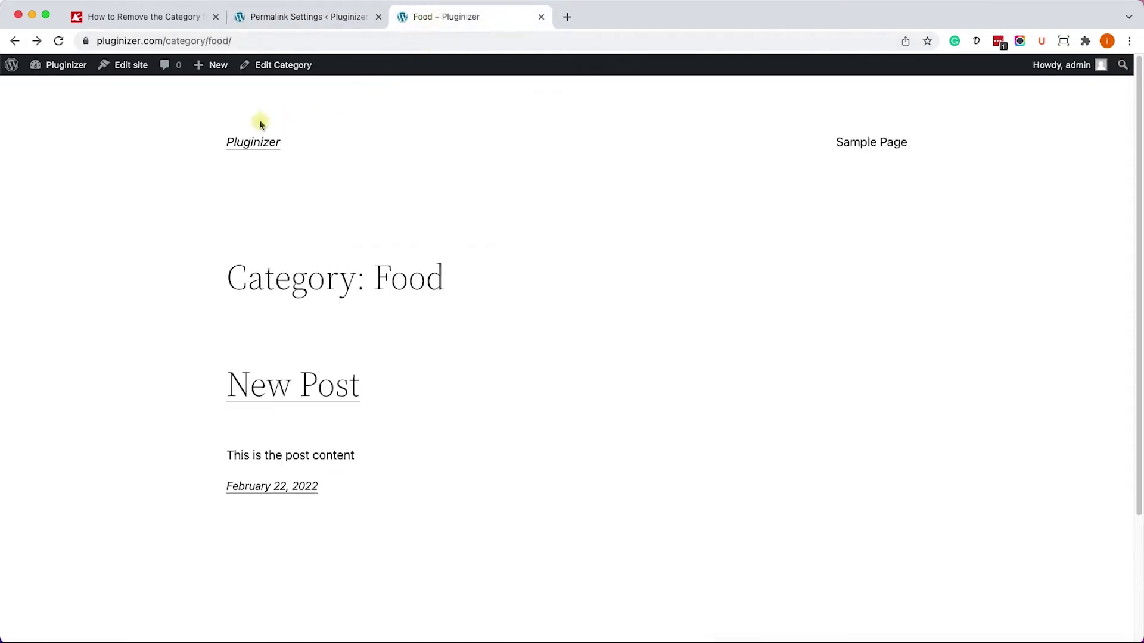
pyautogui.click(58, 41)
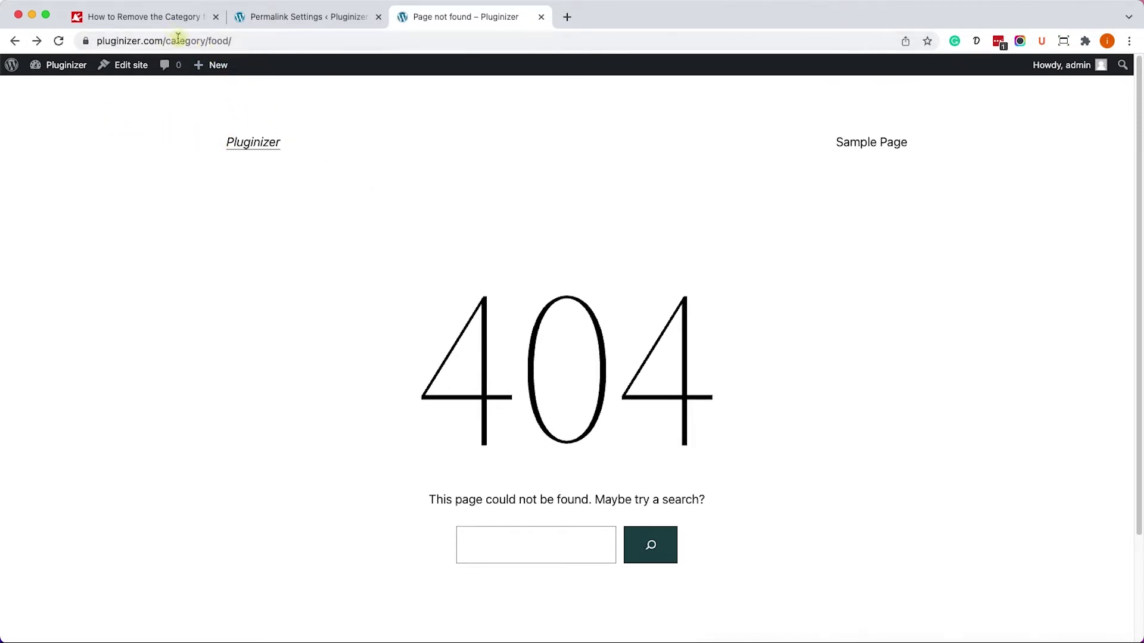
pyautogui.doubleClick(185, 41)
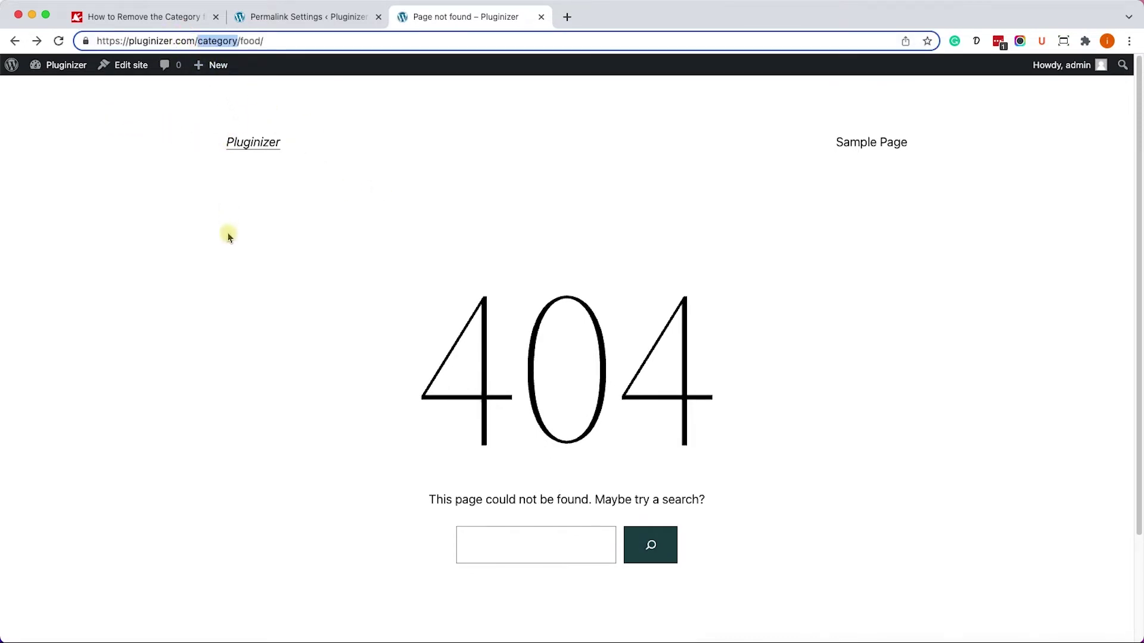
pyautogui.press('BackSpace')
pyautogui.press('BackSpace')
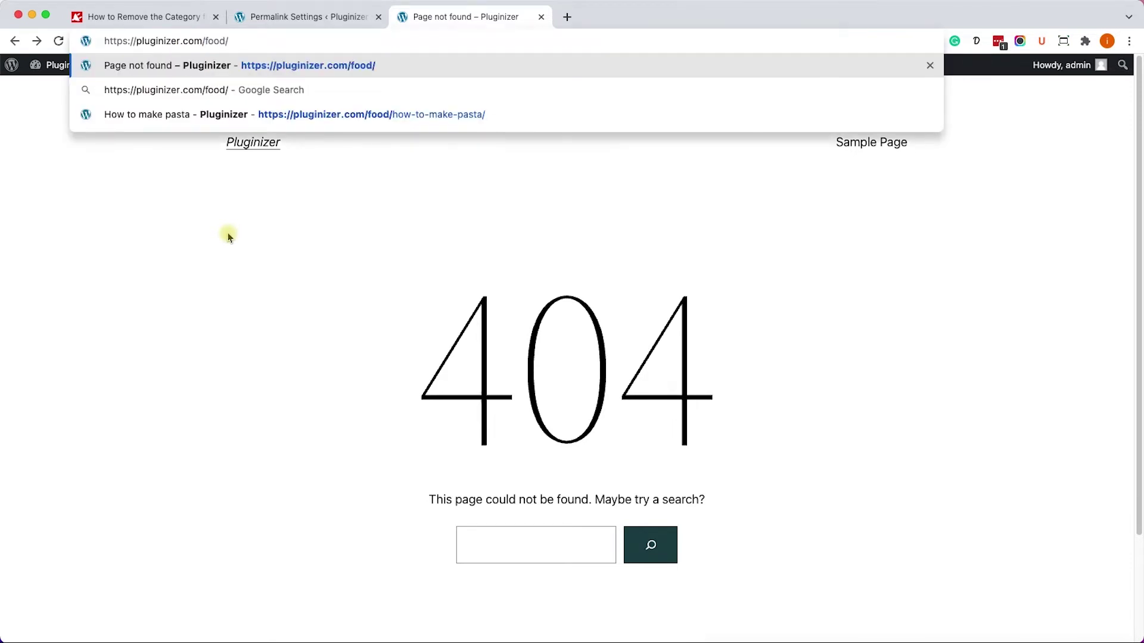
pyautogui.press('Return')
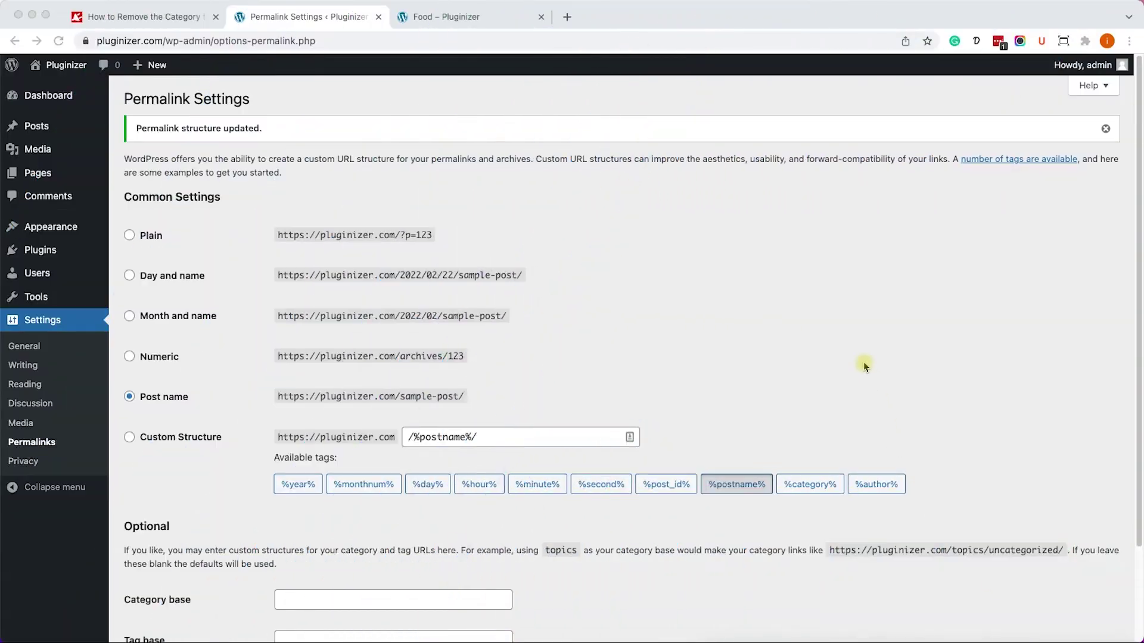
# Revert permalinks to Post name and go to Plugins > Add New
pyautogui.click(616, 271)
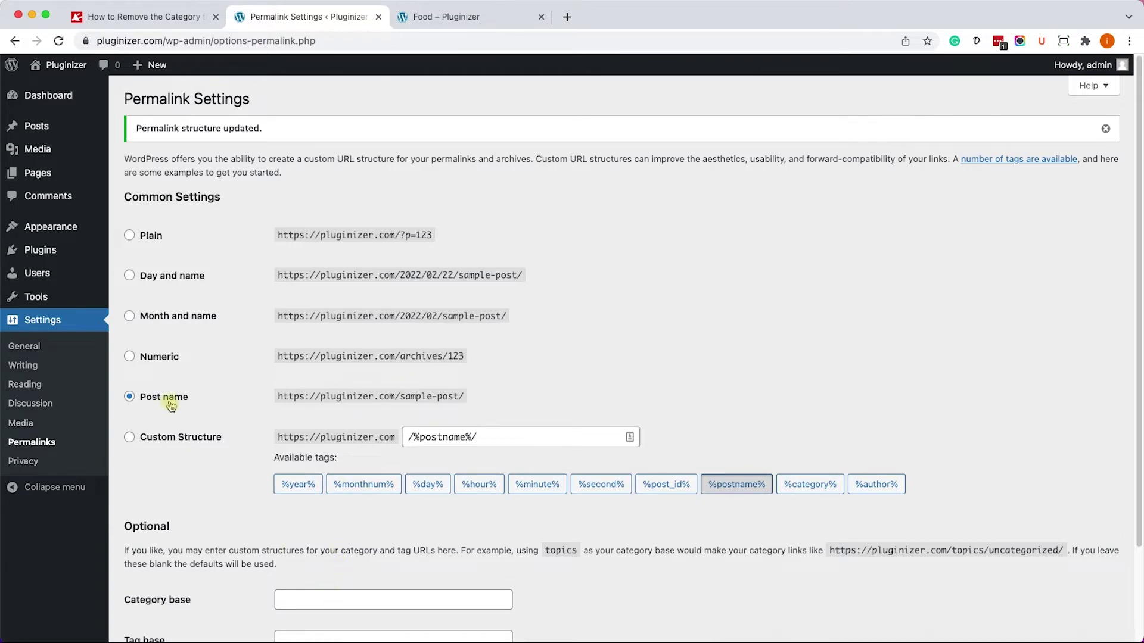
pyautogui.moveTo(40, 249)
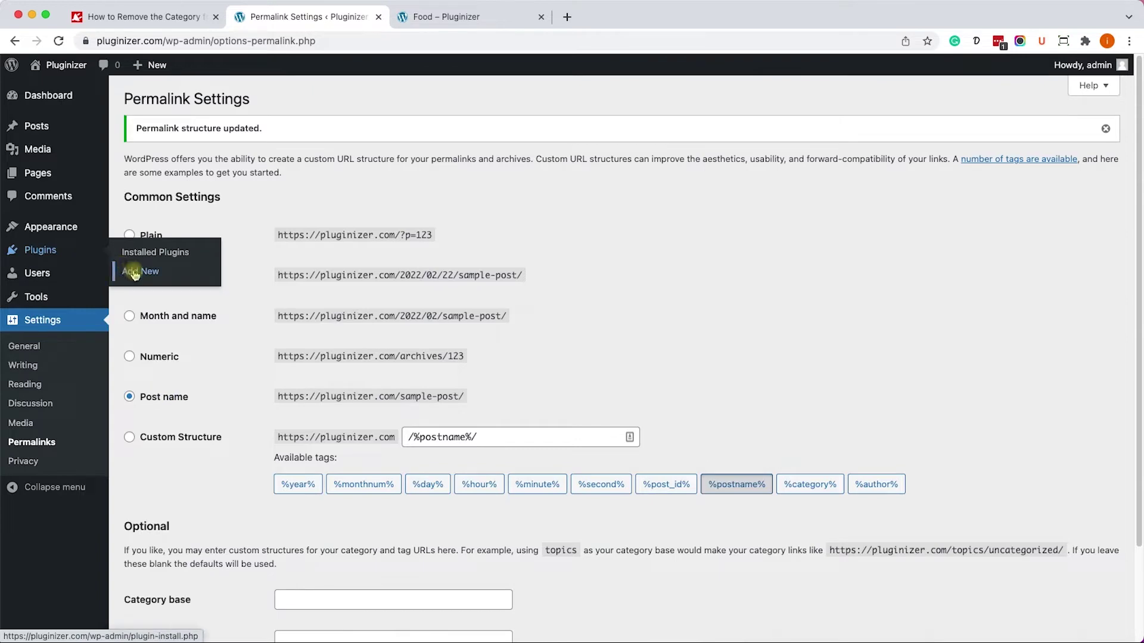
pyautogui.click(134, 271)
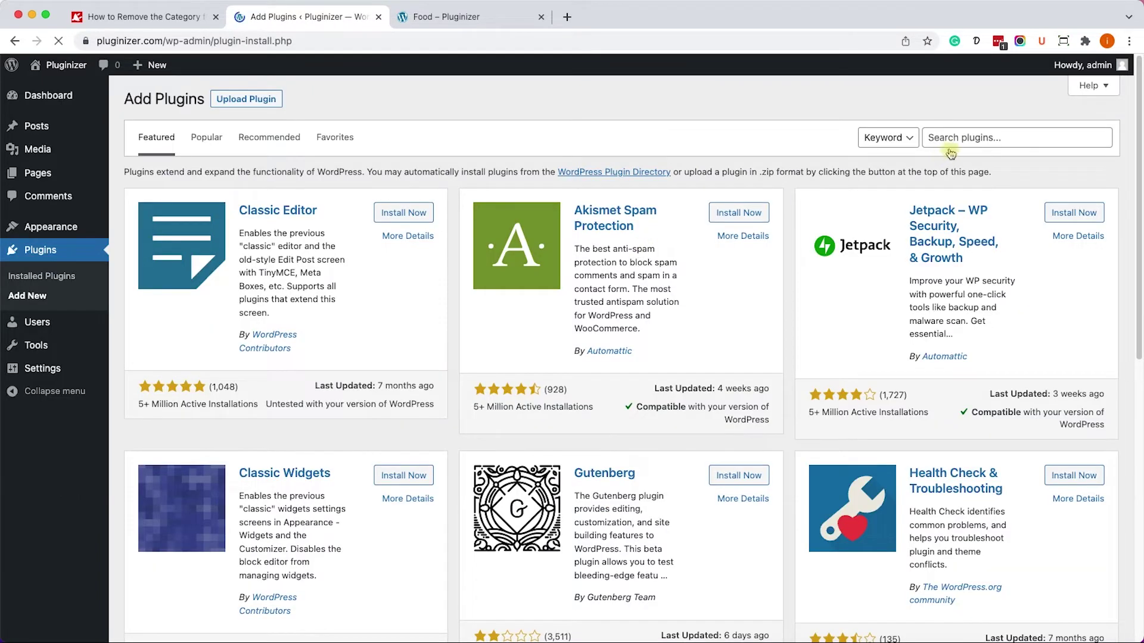
# Search the directory for 'remove category url' and activate the Remove Category URL plugin
pyautogui.click(951, 138)
pyautogui.write('re')
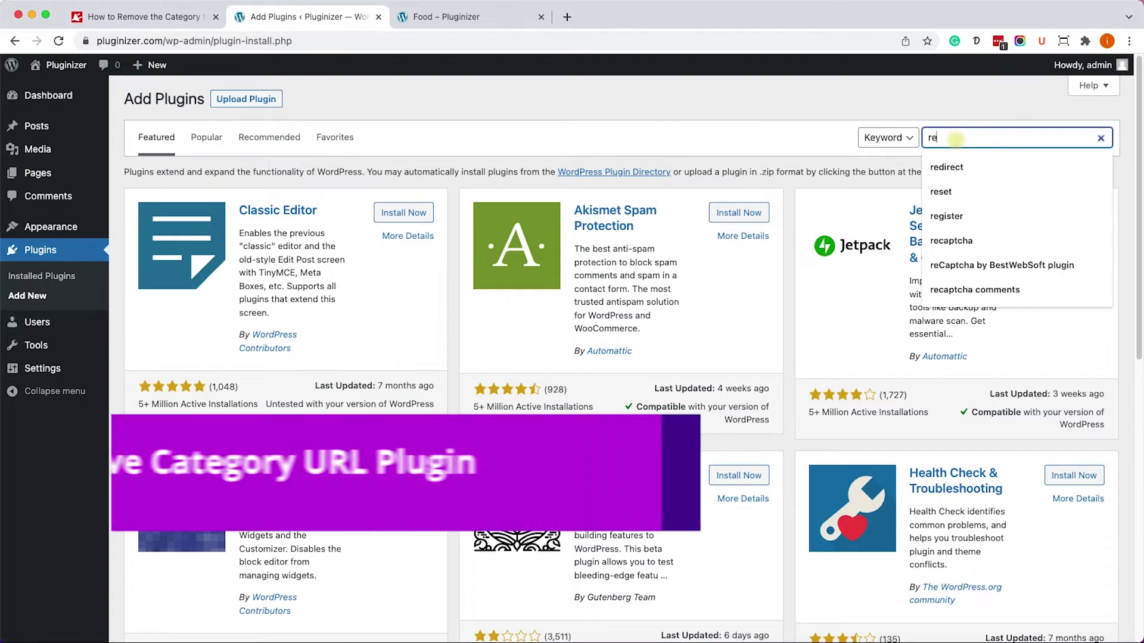
pyautogui.write('move cate')
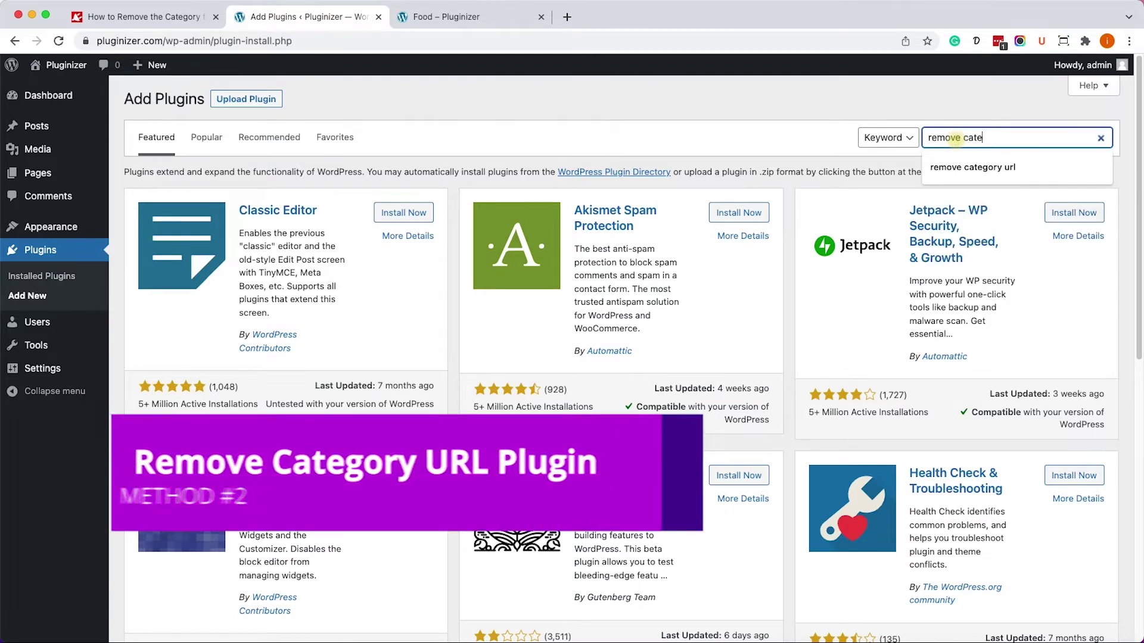
pyautogui.write('gory url')
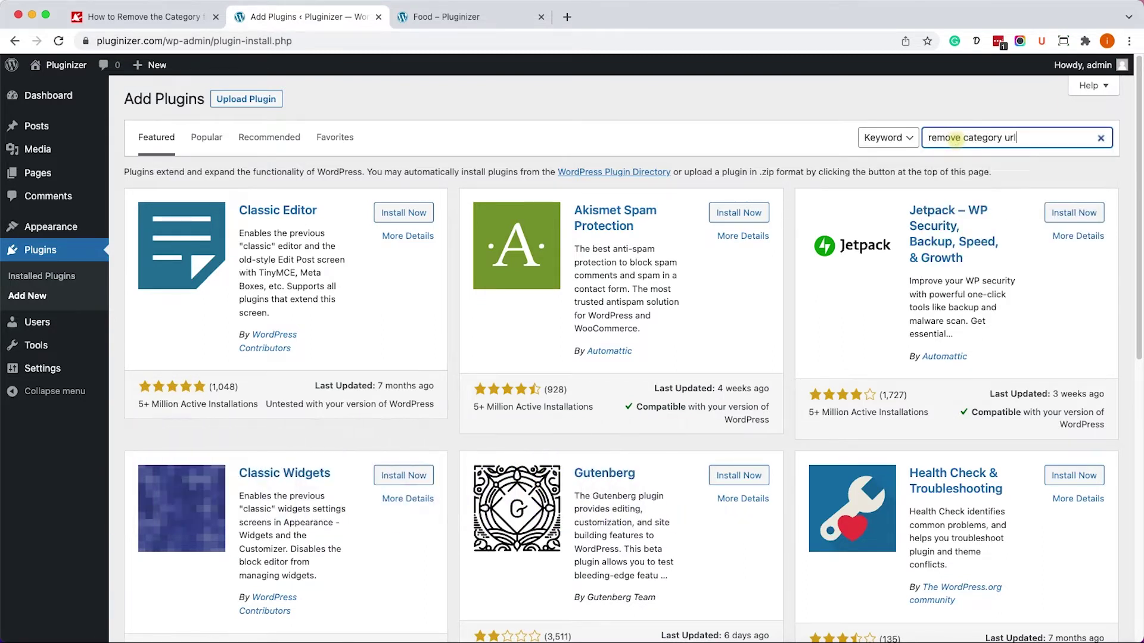
pyautogui.press('Return')
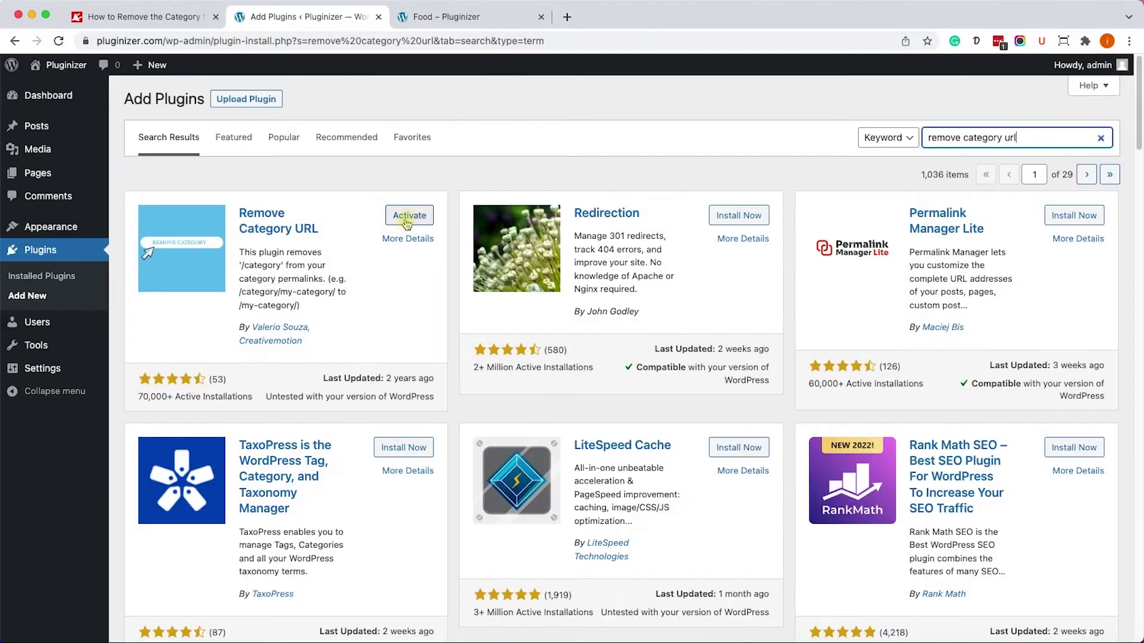
pyautogui.click(409, 215)
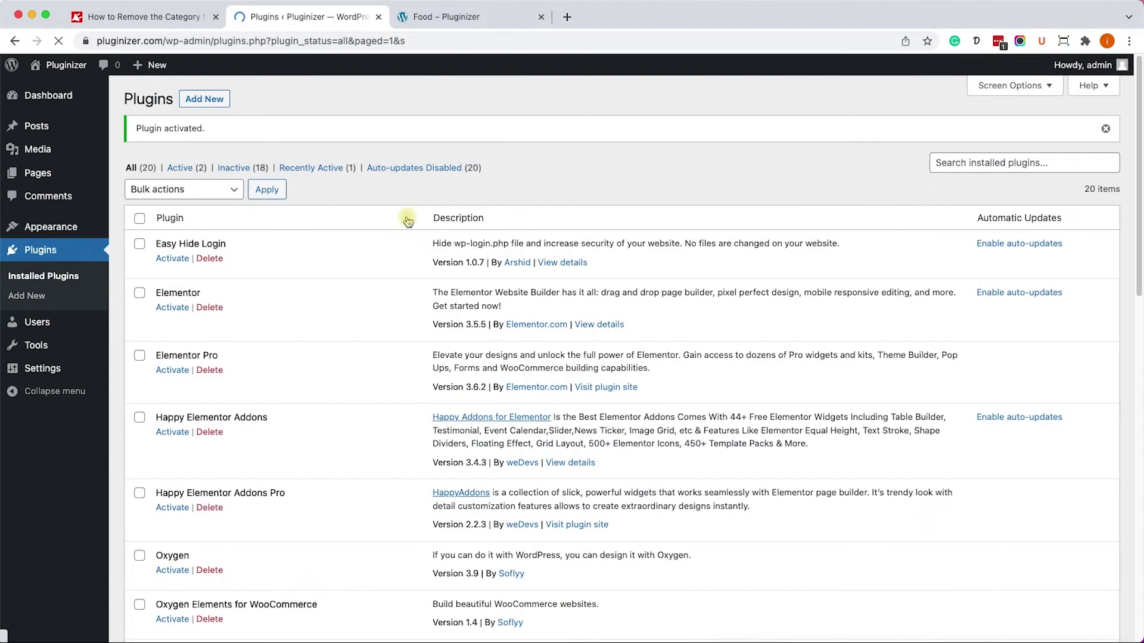
pyautogui.click(441, 19)
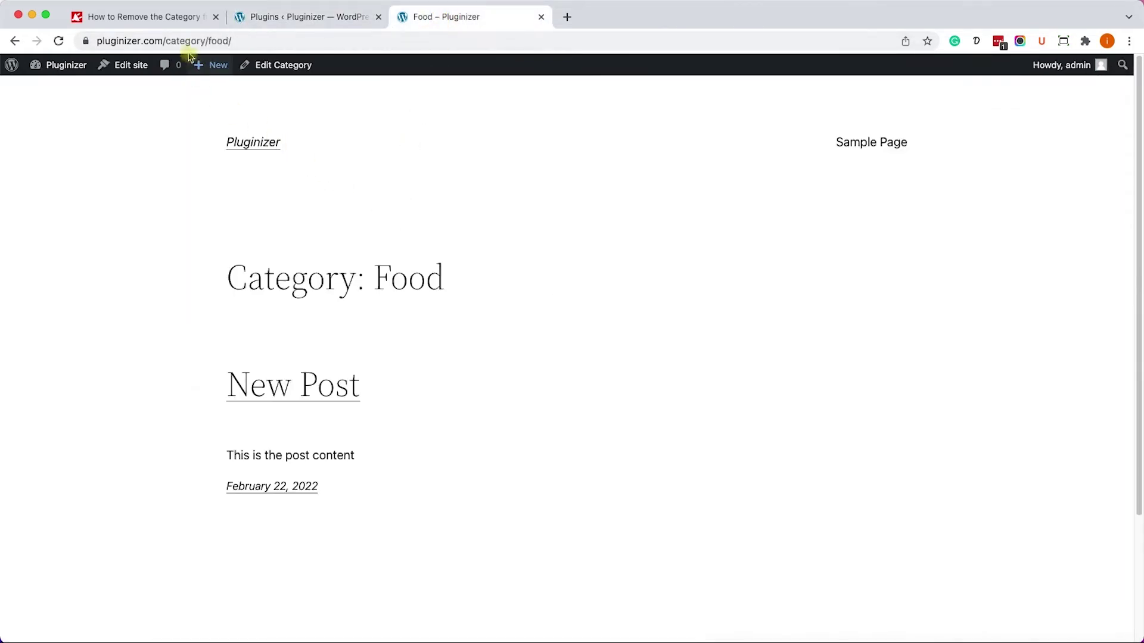
# Load the Food archive at pluginizer.com/food/ without /category/
pyautogui.click(223, 42)
pyautogui.write('pluginizer.com/food/')
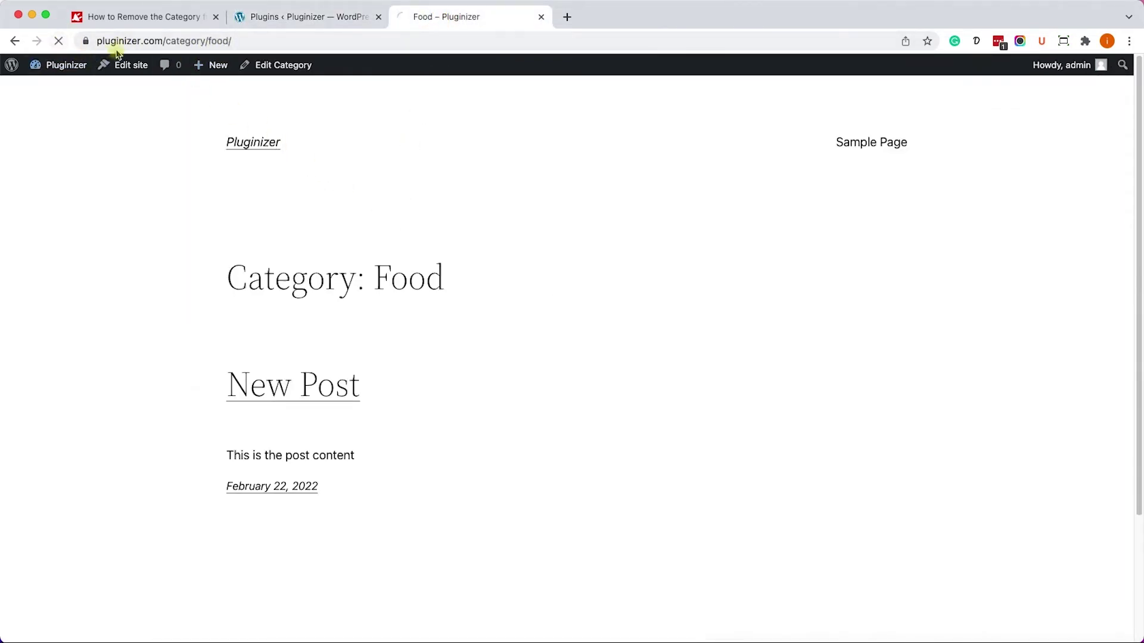
pyautogui.press('Return')
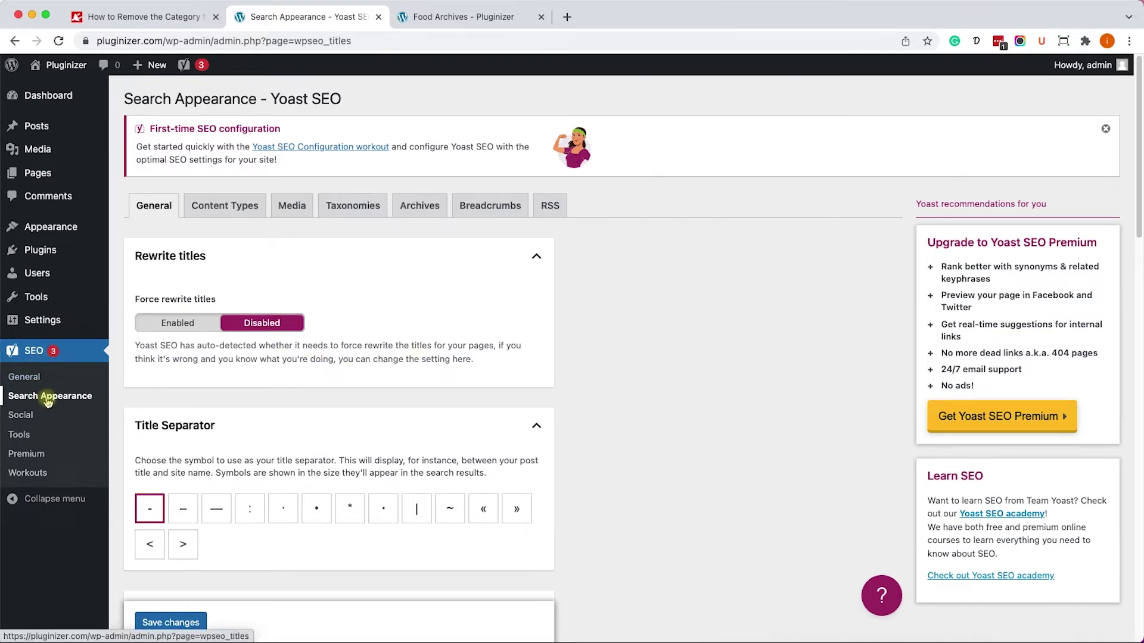
# Set Yoast's 'Remove the categories prefix?' to Remove, save, and reload the Food archive
pyautogui.click(353, 206)
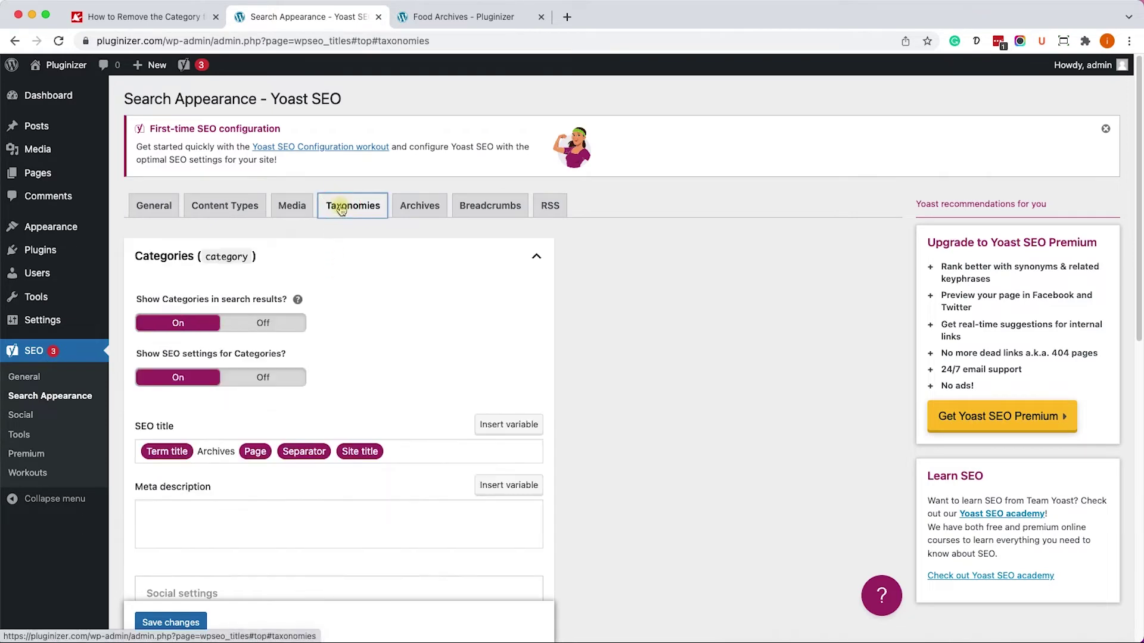
pyautogui.scroll(-10, 375, 287)
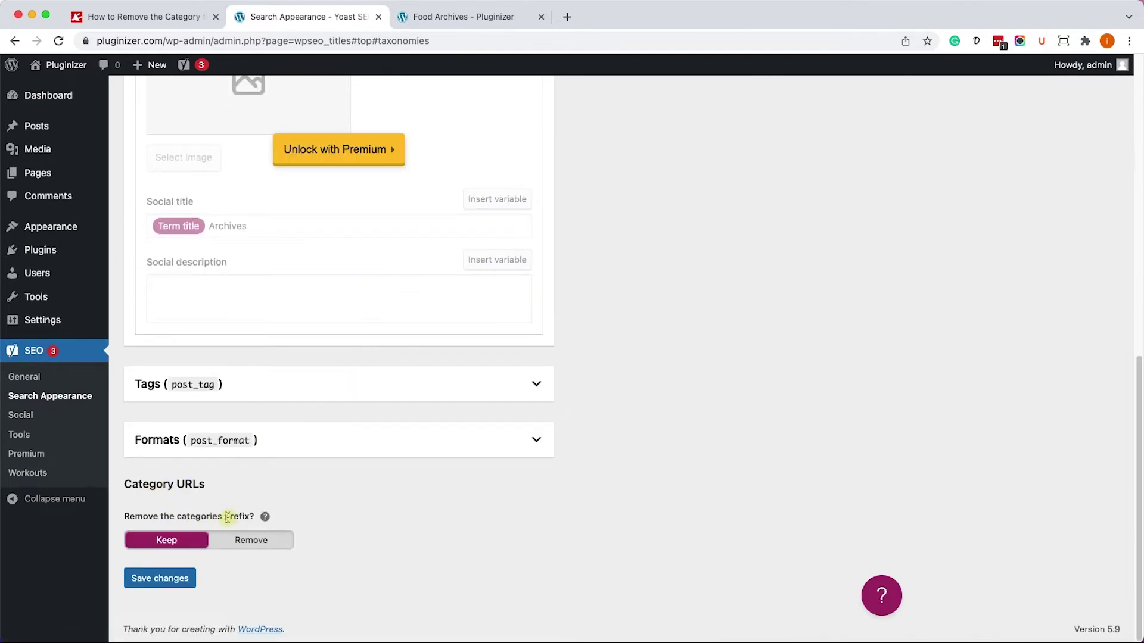
pyautogui.click(242, 542)
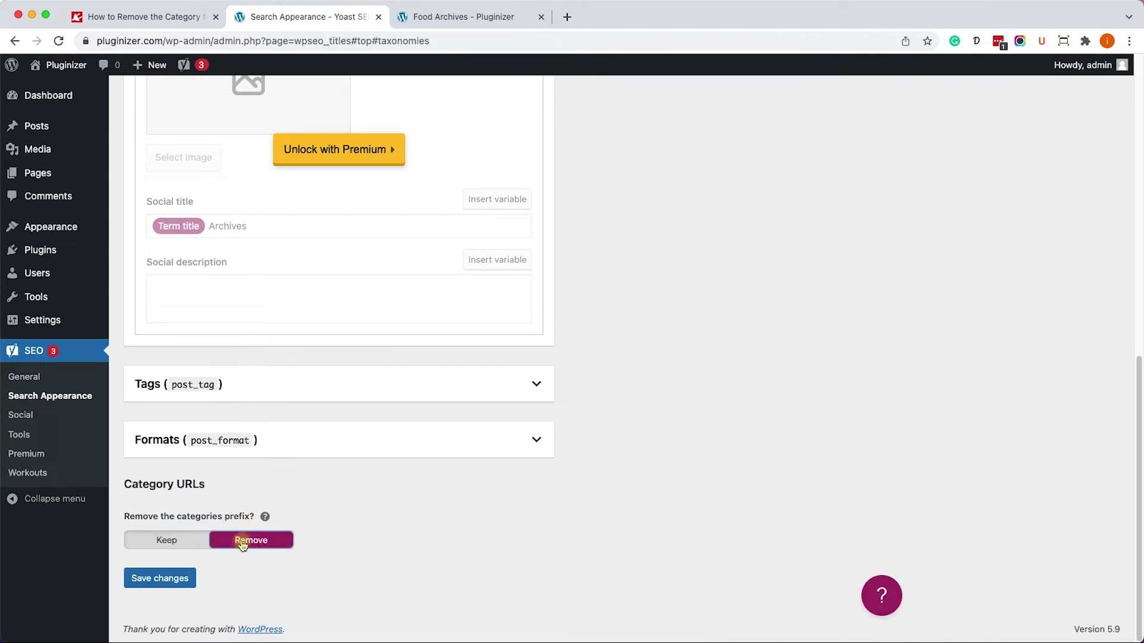
pyautogui.click(162, 578)
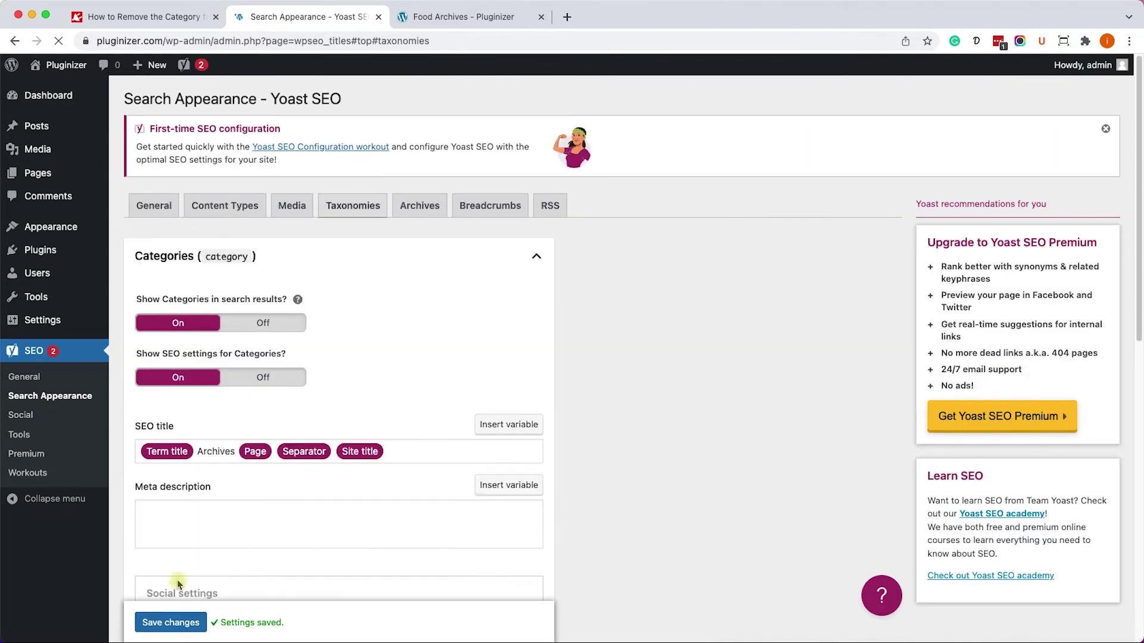
pyautogui.click(426, 20)
pyautogui.click(59, 40)
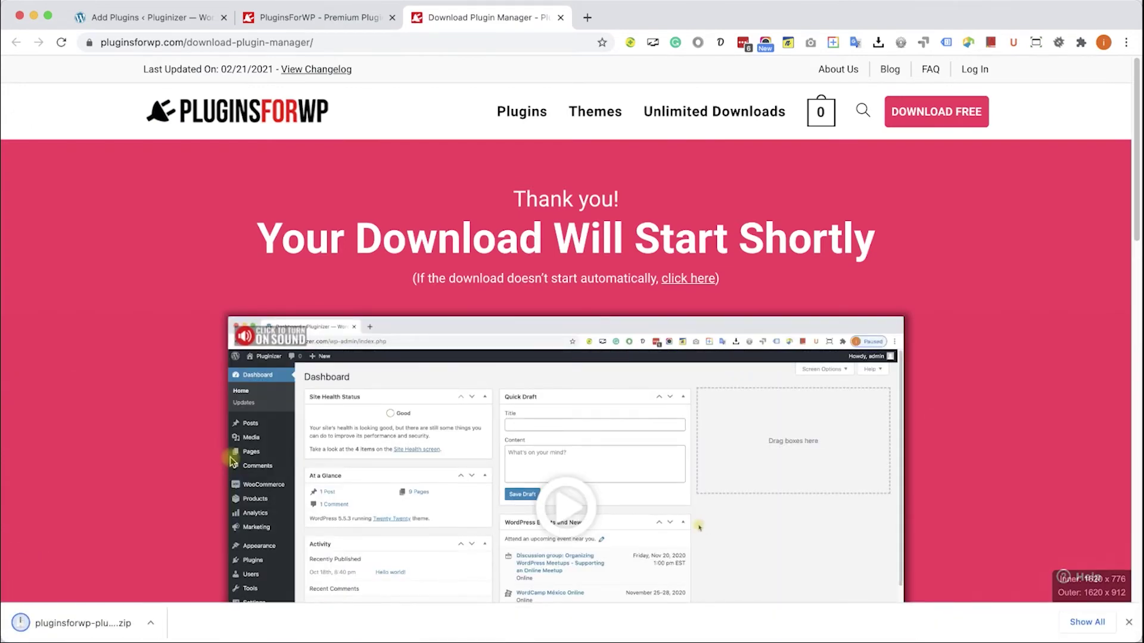
# Close the PluginsForWP thank-you and homepage tabs to return to WordPress
pyautogui.click(560, 17)
pyautogui.click(391, 17)
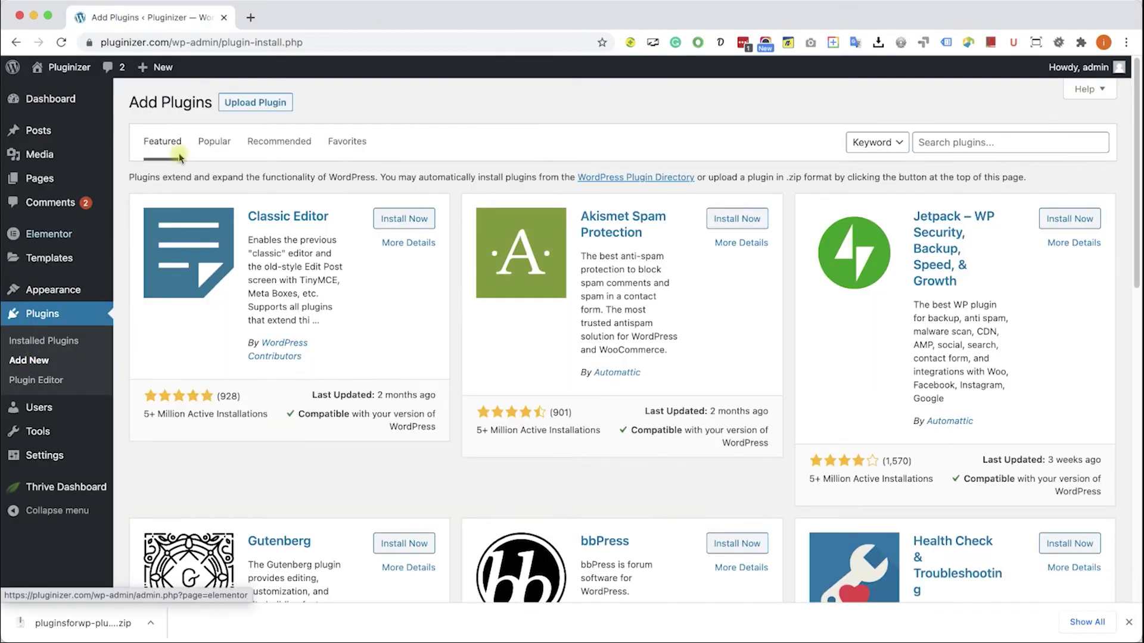
# Upload, install and activate the PluginsForWP Plugin Manager zip, then open Plugins for WP
pyautogui.click(255, 101)
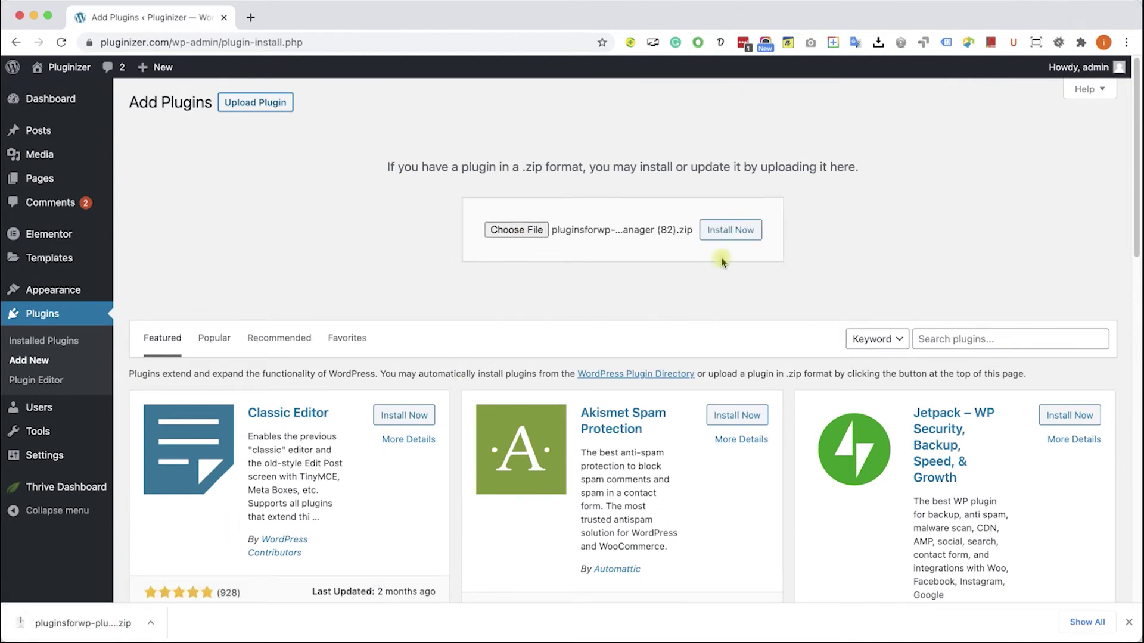
pyautogui.click(730, 229)
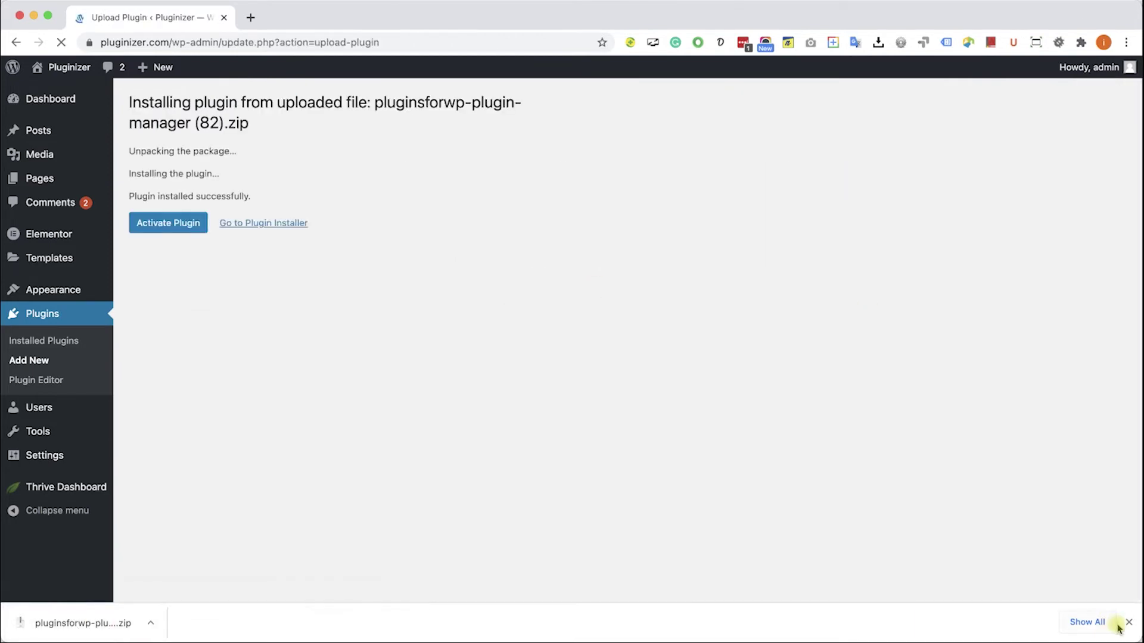
pyautogui.click(1128, 623)
pyautogui.click(186, 225)
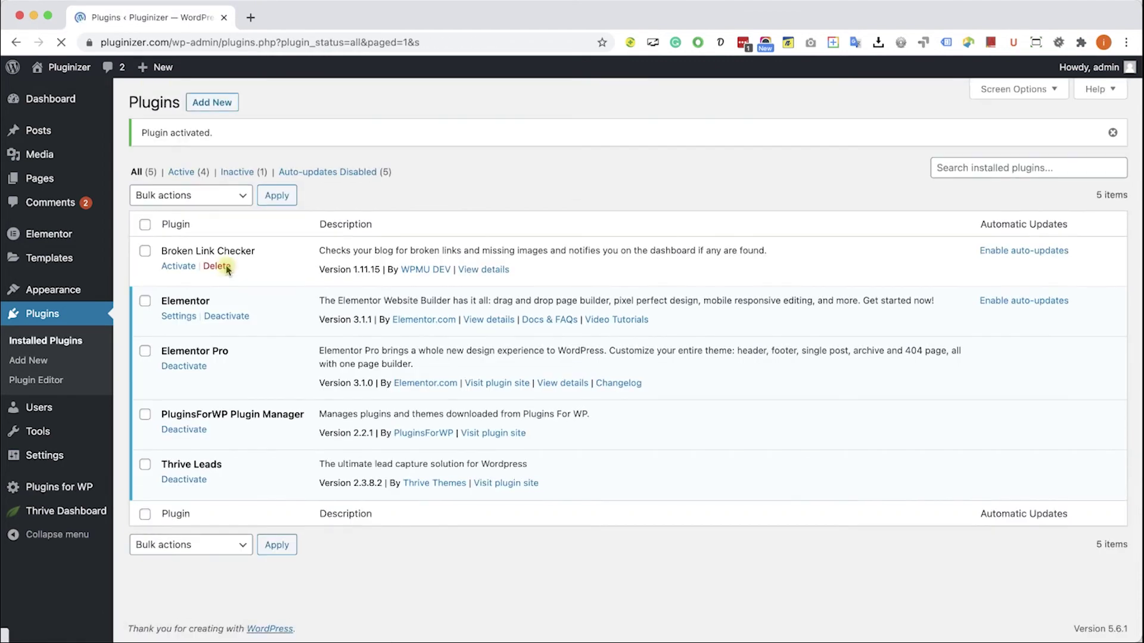
pyautogui.click(57, 487)
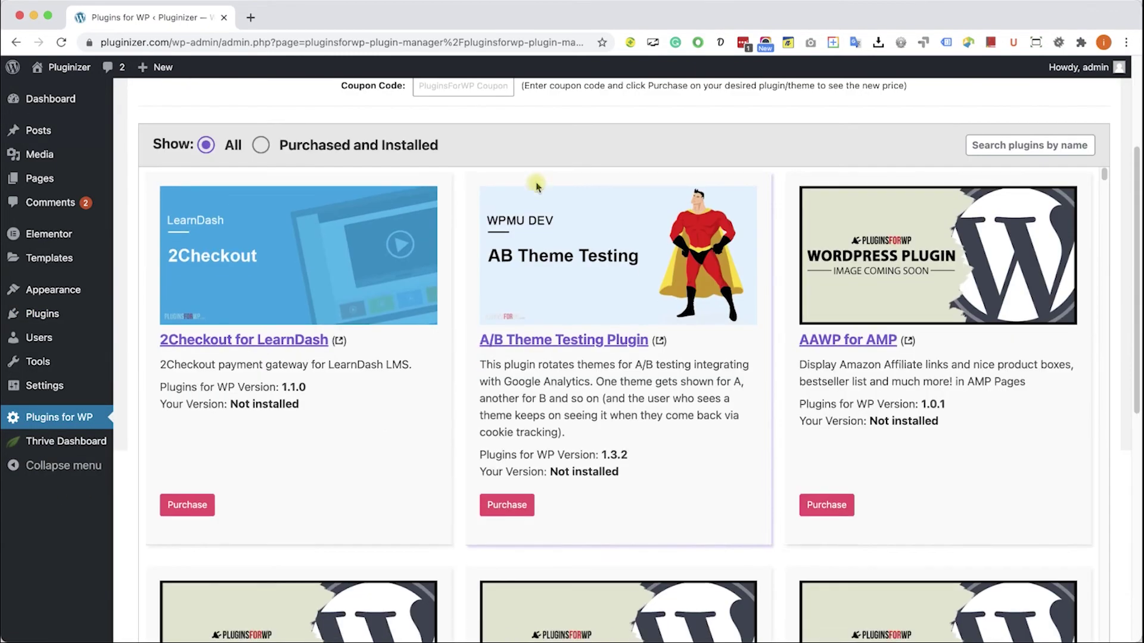
# Search the Plugins for WP catalogue by name for 'woocommerce'
pyautogui.click(1030, 145)
pyautogui.write('woocommerce')
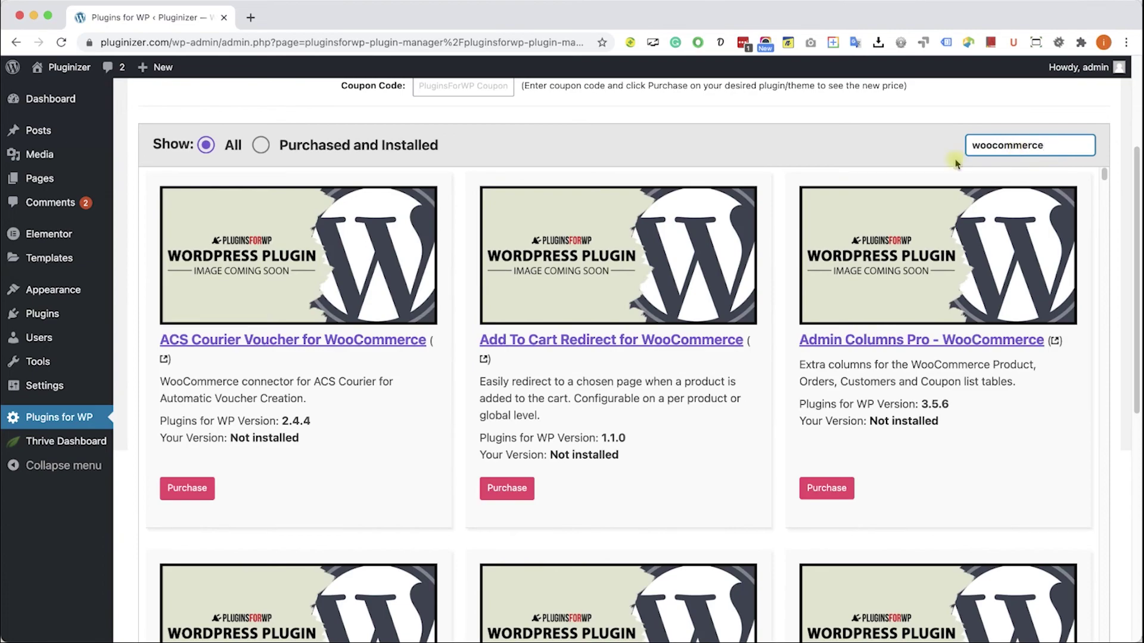
pyautogui.scroll(-2, 708, 429)
pyautogui.scroll(-4, 708, 429)
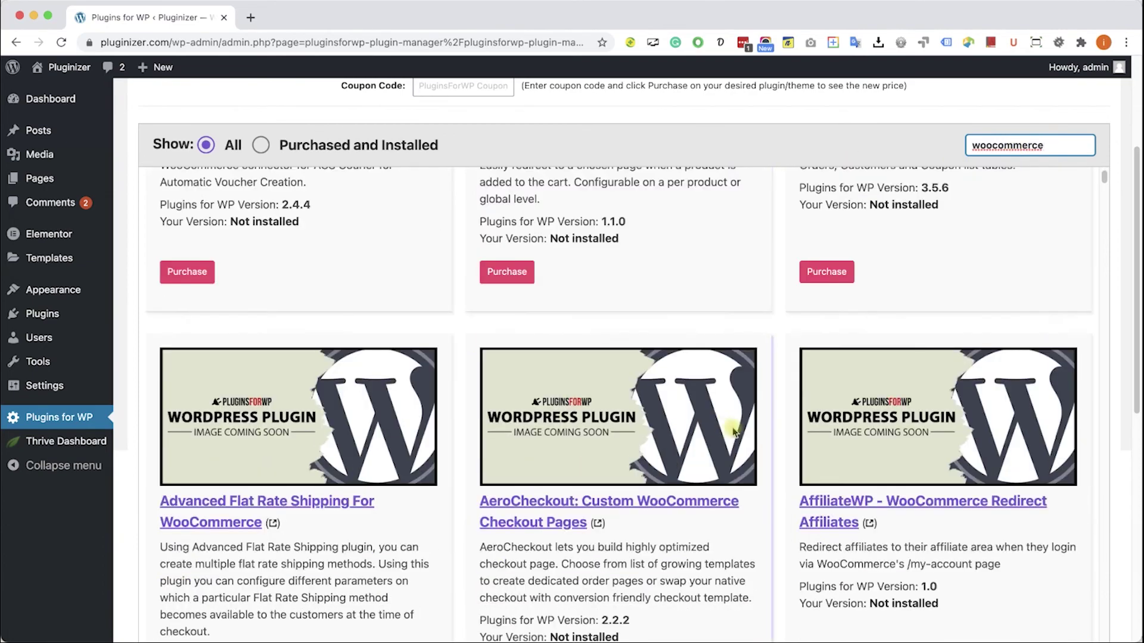
pyautogui.scroll(-4, 733, 428)
pyautogui.scroll(-4, 751, 429)
pyautogui.scroll(-4, 769, 432)
pyautogui.scroll(-5, 768, 433)
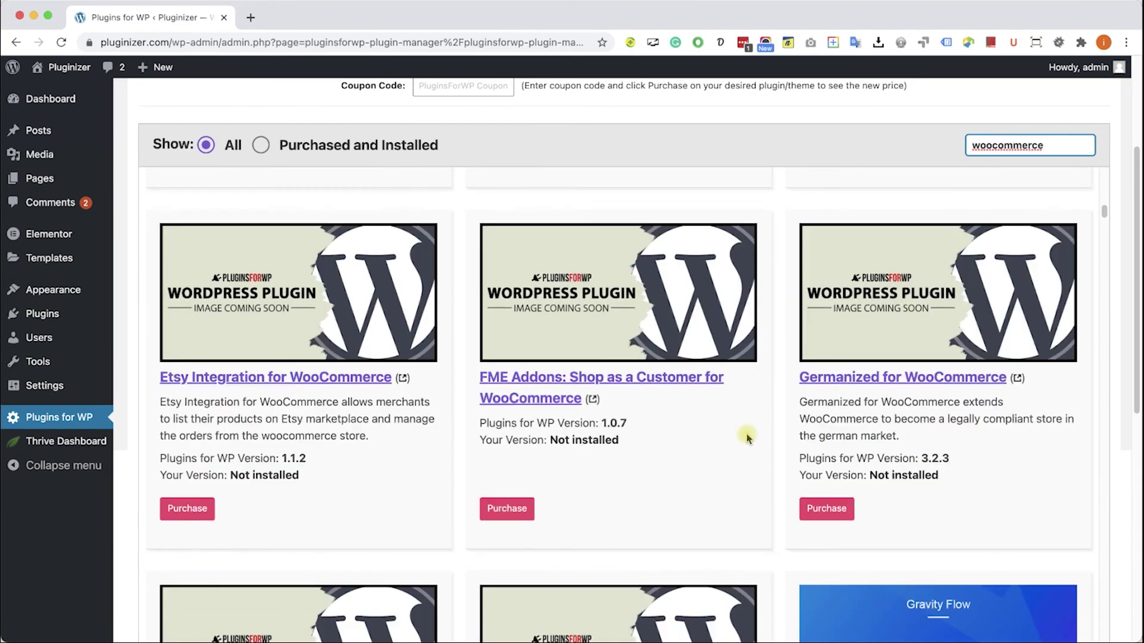
pyautogui.scroll(-4, 746, 433)
pyautogui.scroll(-2, 746, 433)
pyautogui.scroll(-3, 747, 433)
pyautogui.scroll(-3, 746, 436)
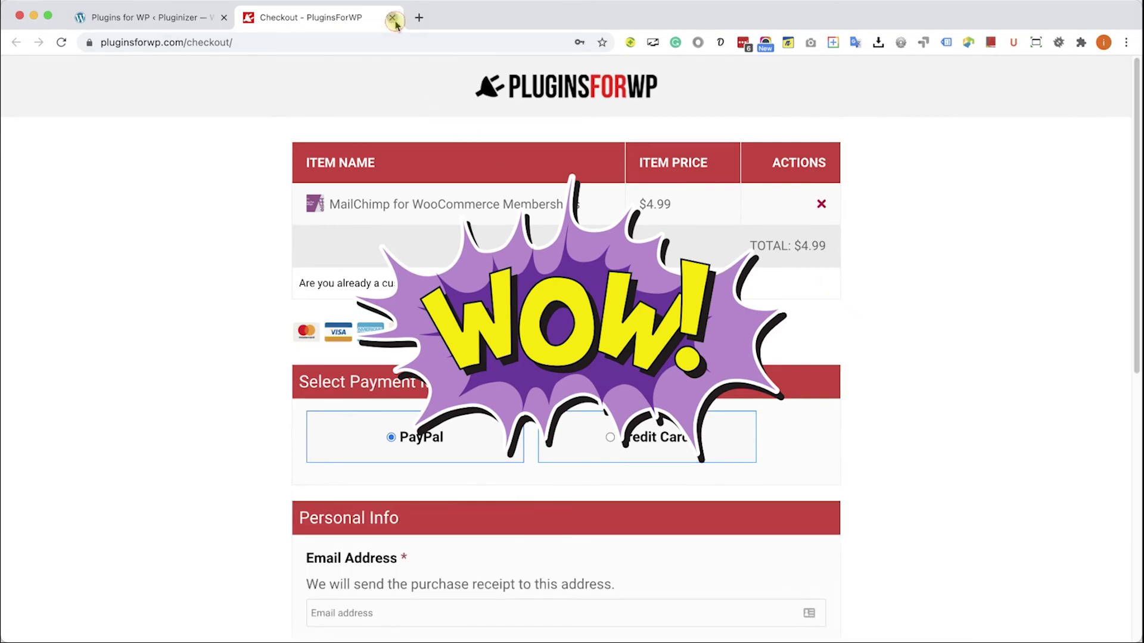
# Leave checkout and show the Unlimited Downloads plans: $12.97 monthly, $87 yearly
pyautogui.click(392, 16)
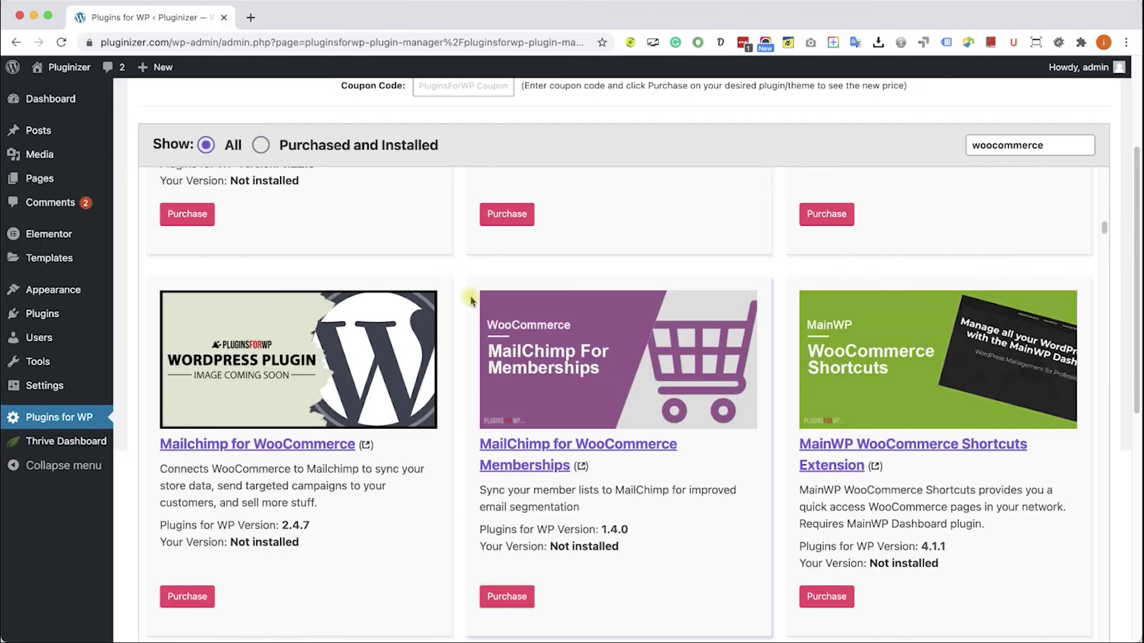
pyautogui.scroll(5, 482, 76)
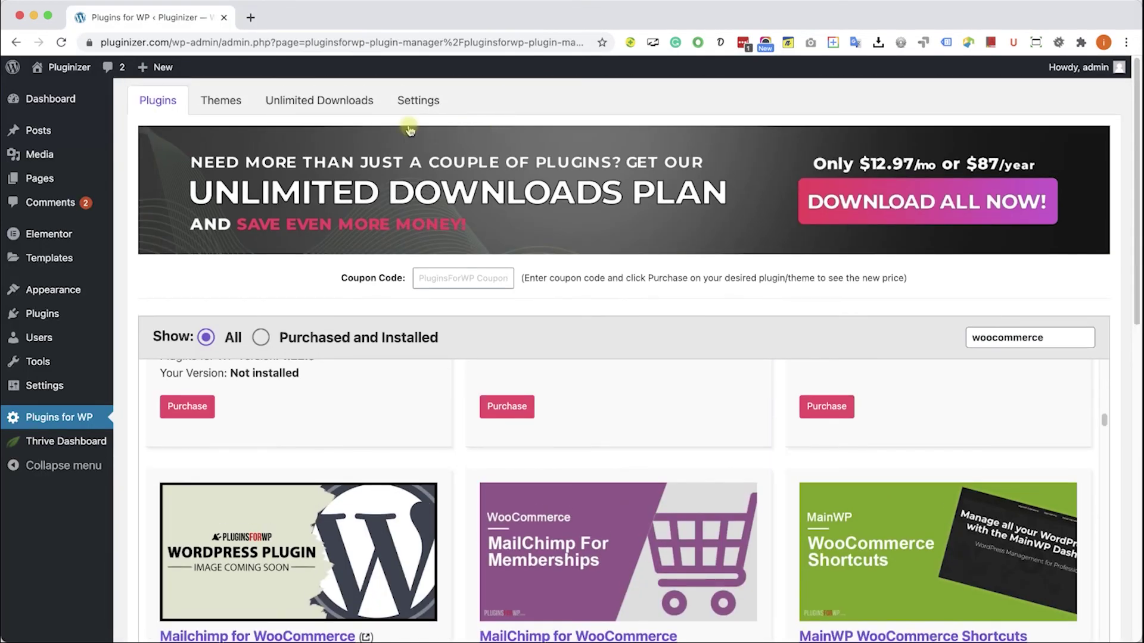
pyautogui.click(320, 100)
pyautogui.scroll(-5, 472, 322)
pyautogui.scroll(-2, 651, 331)
pyautogui.scroll(-1, 651, 331)
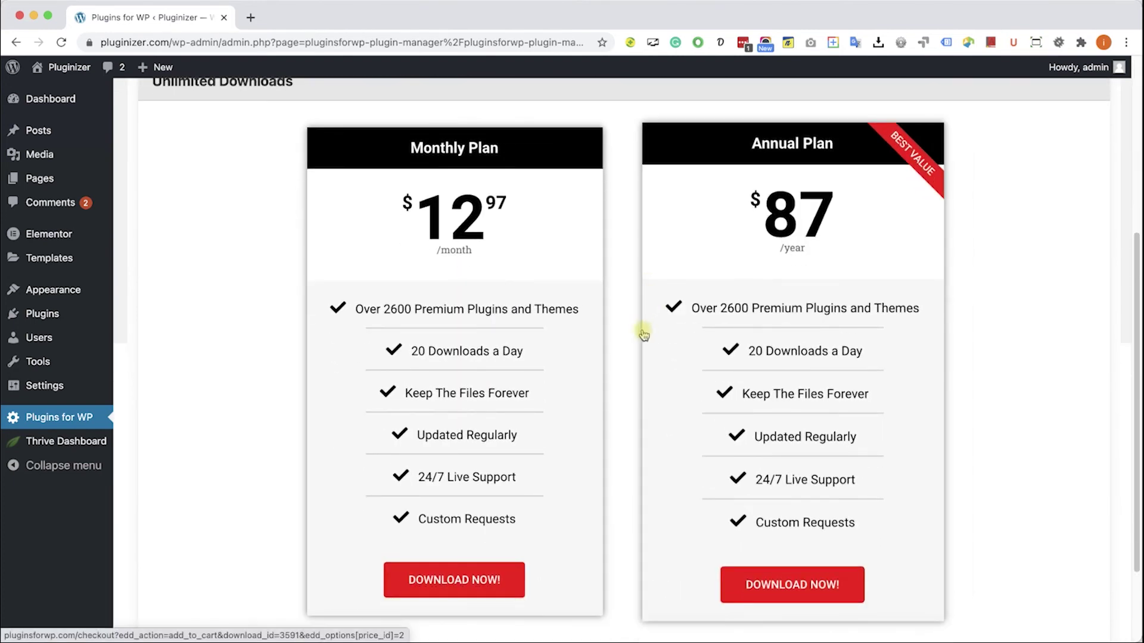